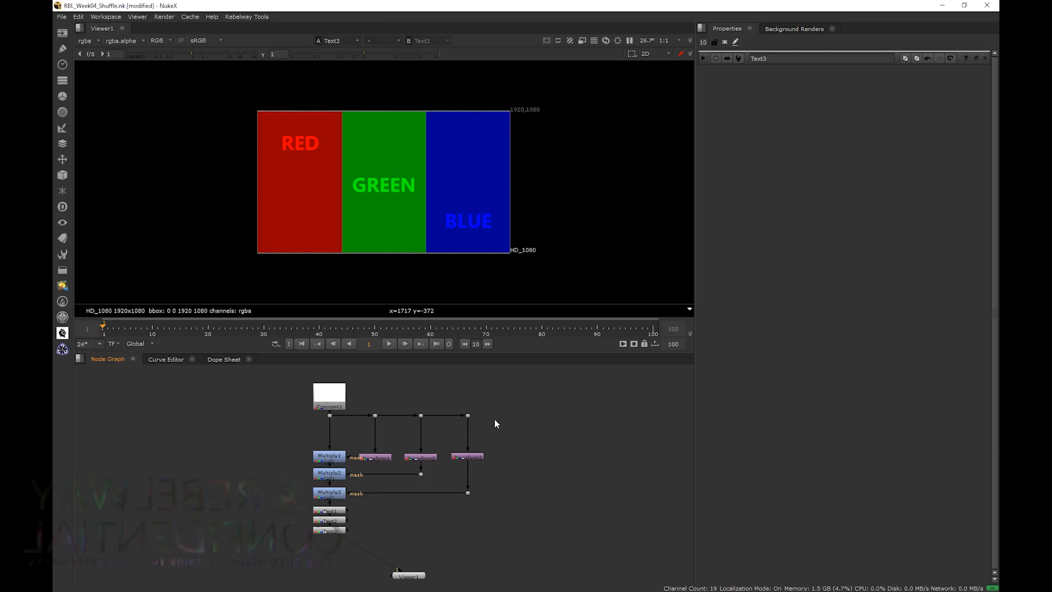
Add a Shuffle node below Text3, view its output, and align it under the node column
{"action": "middle_click_drag", "start_coordinate": [307, 544], "coordinate": [314, 495]}
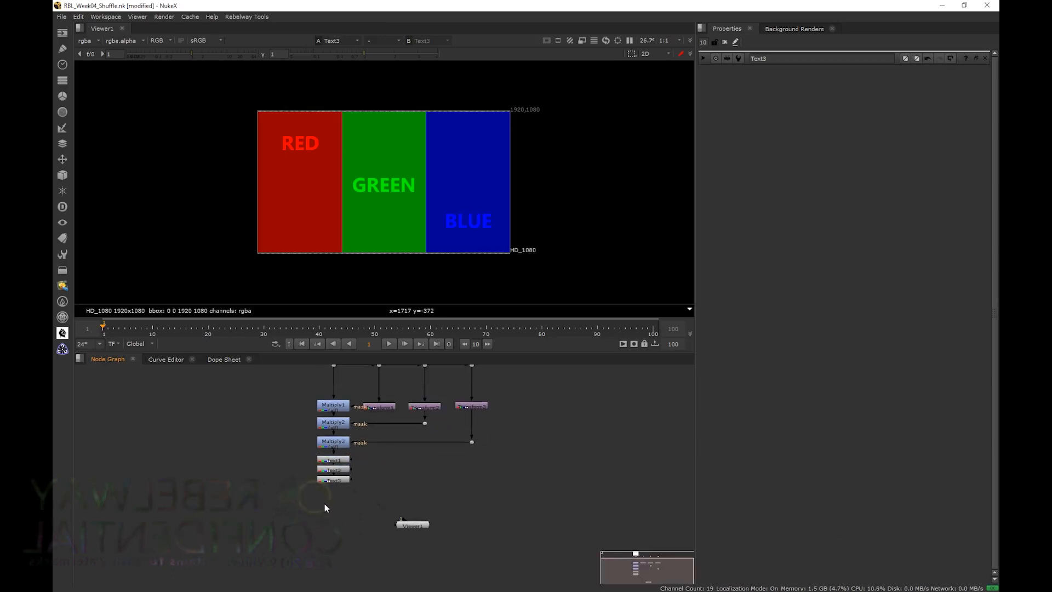
{"action": "key", "text": "Tab"}
{"action": "type", "text": "shu"}
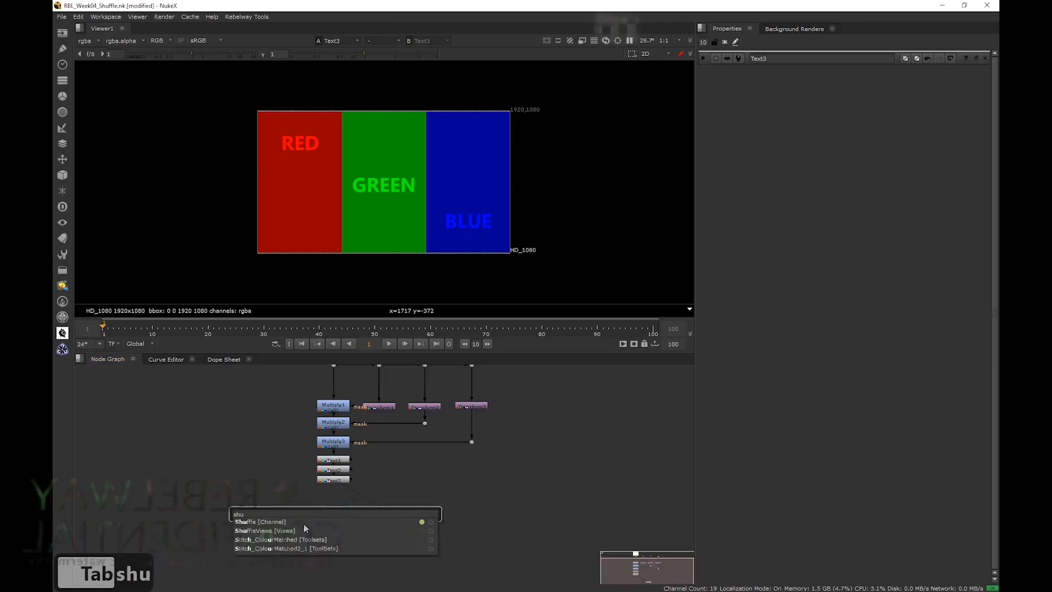
{"action": "key", "text": "Return"}
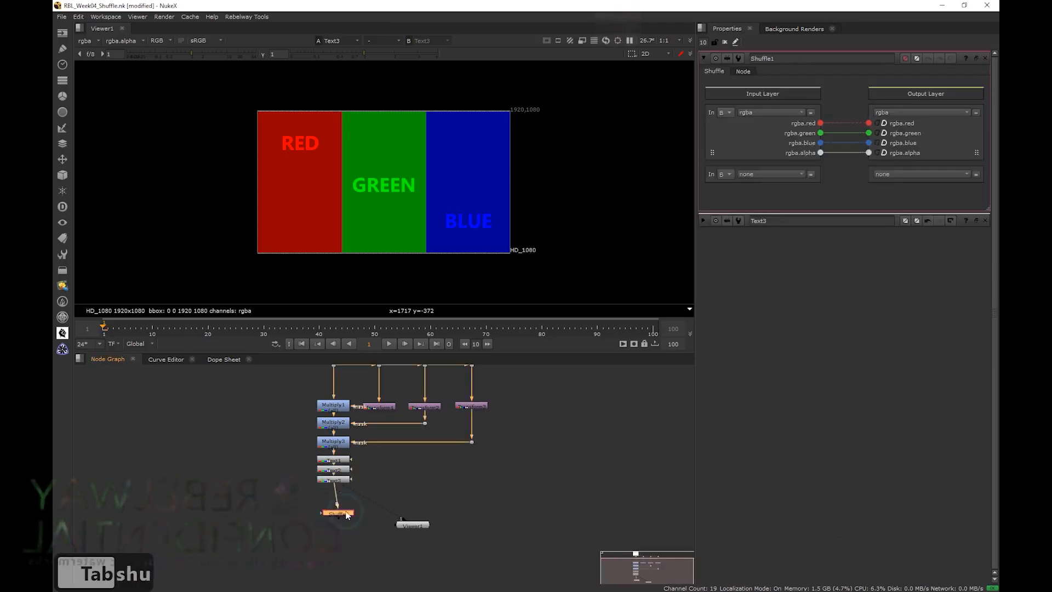
{"action": "key", "text": "1"}
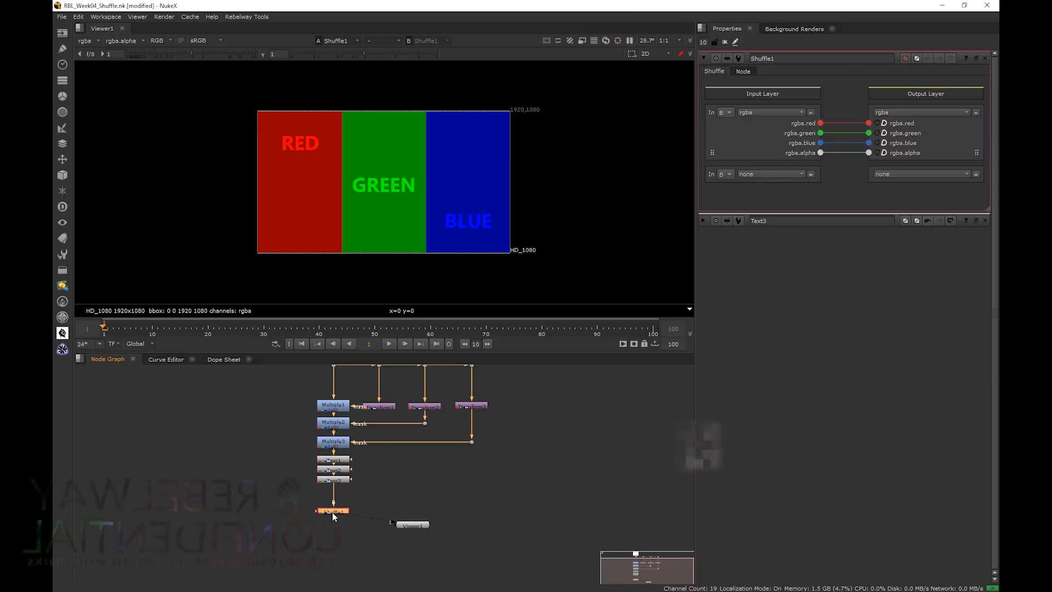
{"action": "left_click_drag", "start_coordinate": [333, 513], "coordinate": [330, 507]}
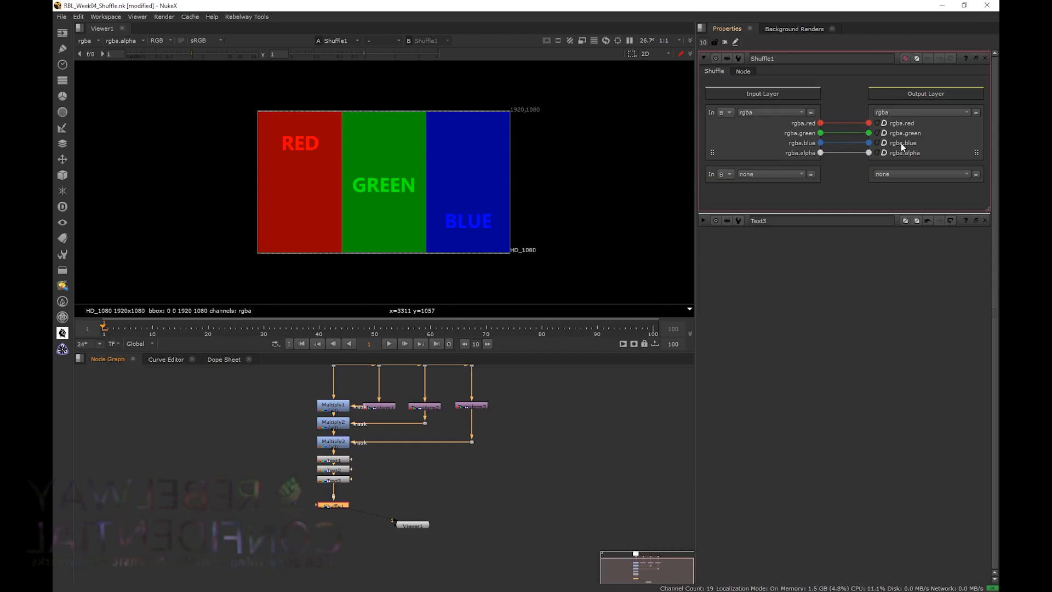
Try filling the Shuffle's red output with black and with white, and reconnect the input red to it
{"action": "left_click", "coordinate": [877, 123]}
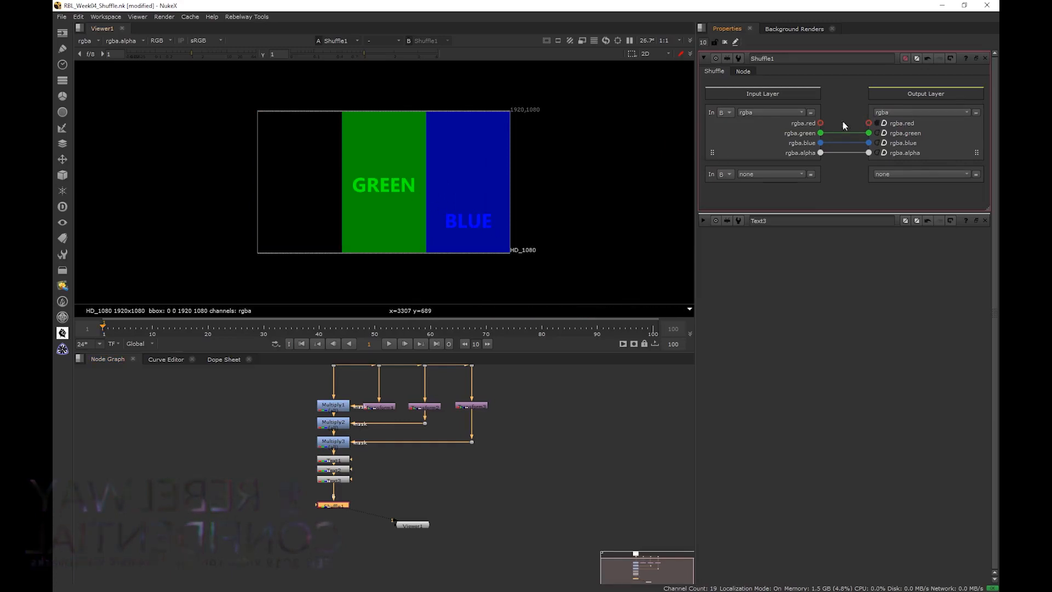
{"action": "left_click", "coordinate": [884, 124]}
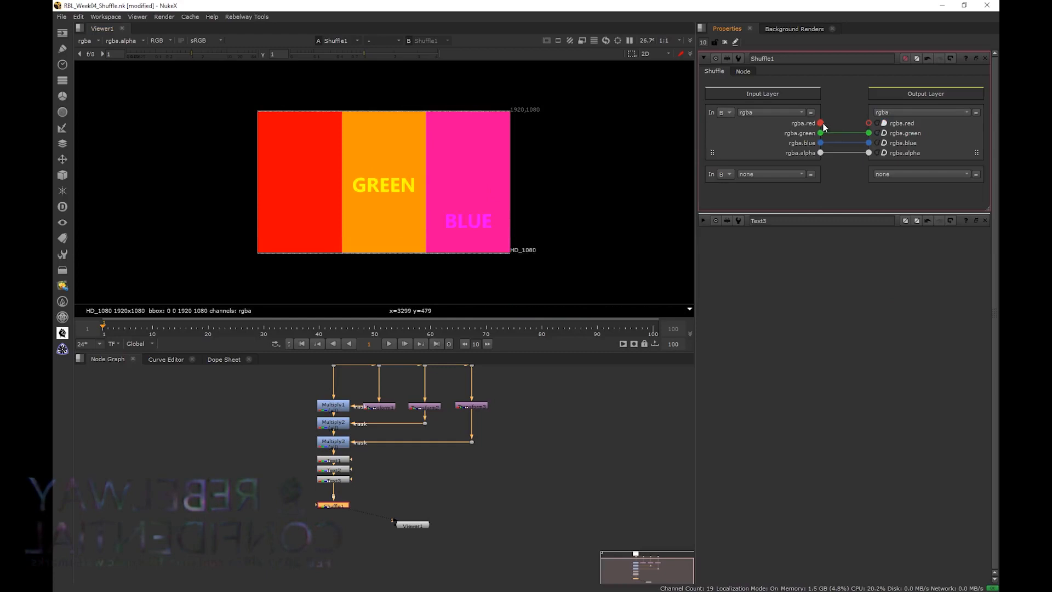
{"action": "left_click_drag", "start_coordinate": [820, 123], "coordinate": [869, 123]}
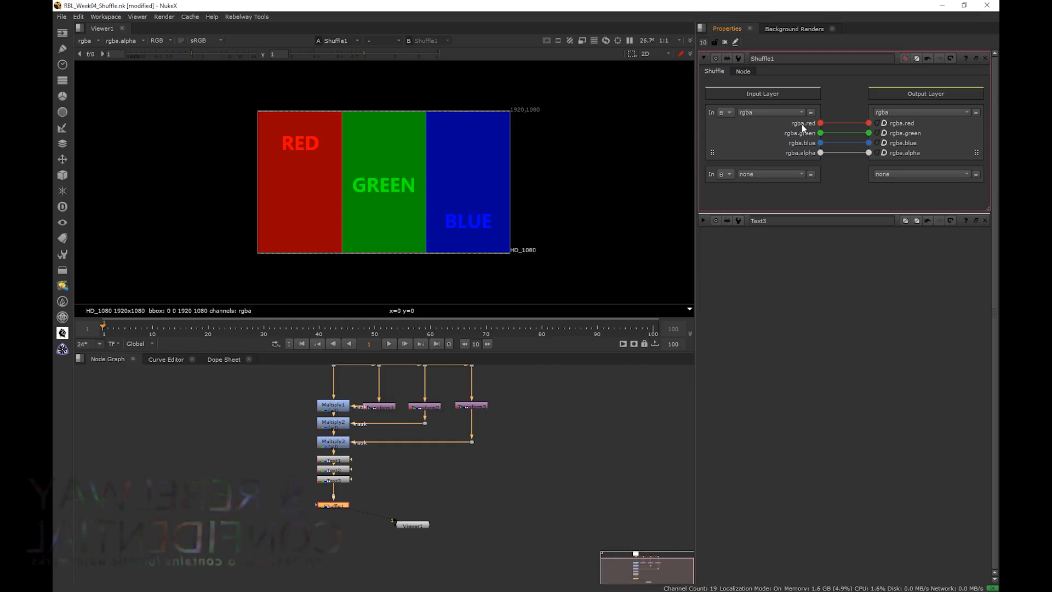
Try the forward layer as the Shuffle's input, return it to rgba, and reconnect all four channels to the matching outputs
{"action": "left_click", "coordinate": [770, 111]}
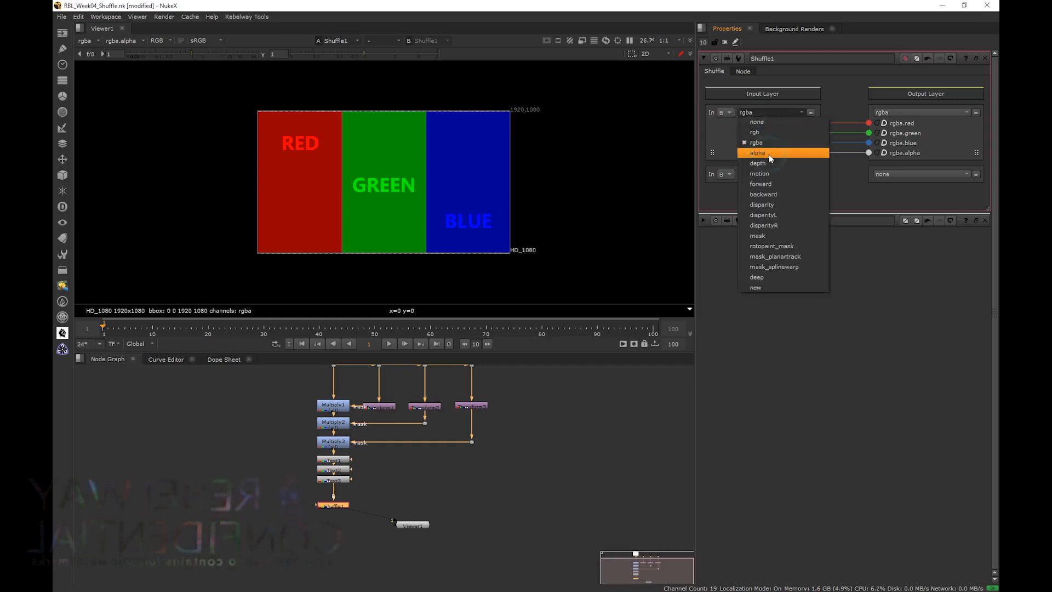
{"action": "left_click", "coordinate": [785, 180]}
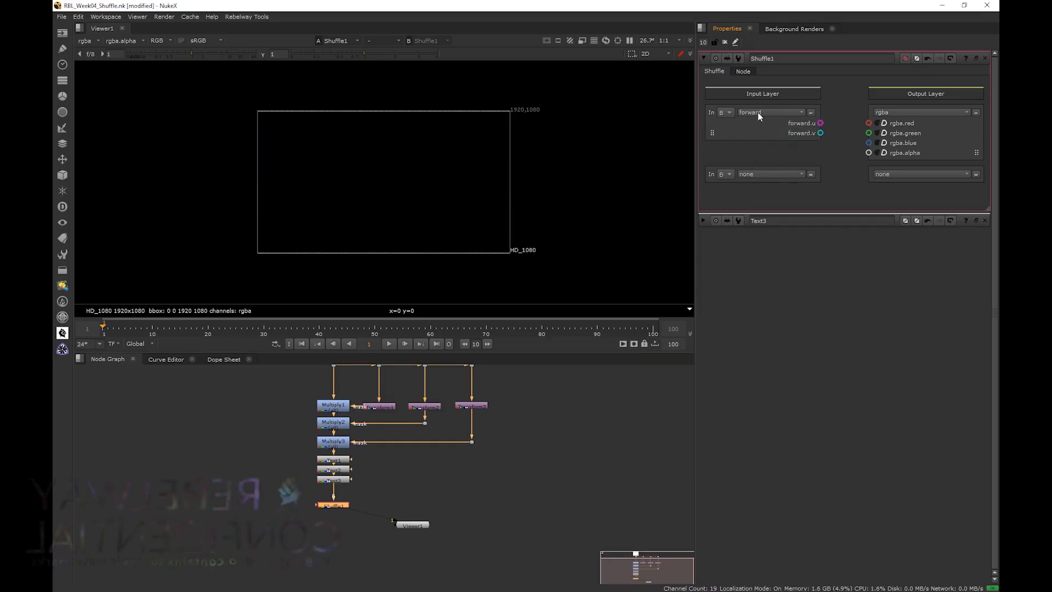
{"action": "left_click", "coordinate": [757, 113]}
{"action": "left_click", "coordinate": [806, 131]}
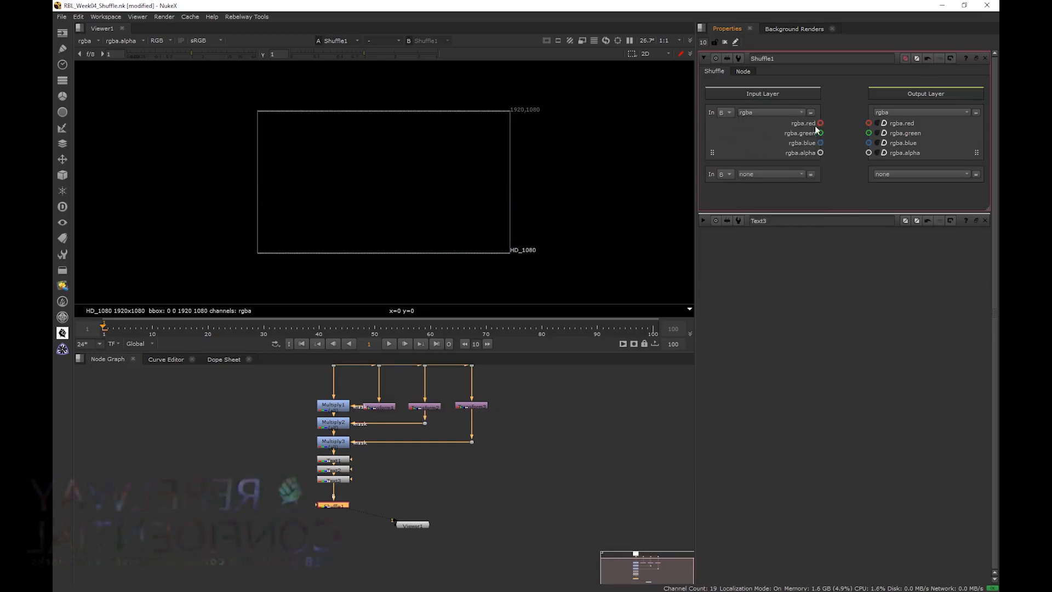
{"action": "left_click_drag", "start_coordinate": [712, 152], "coordinate": [898, 150]}
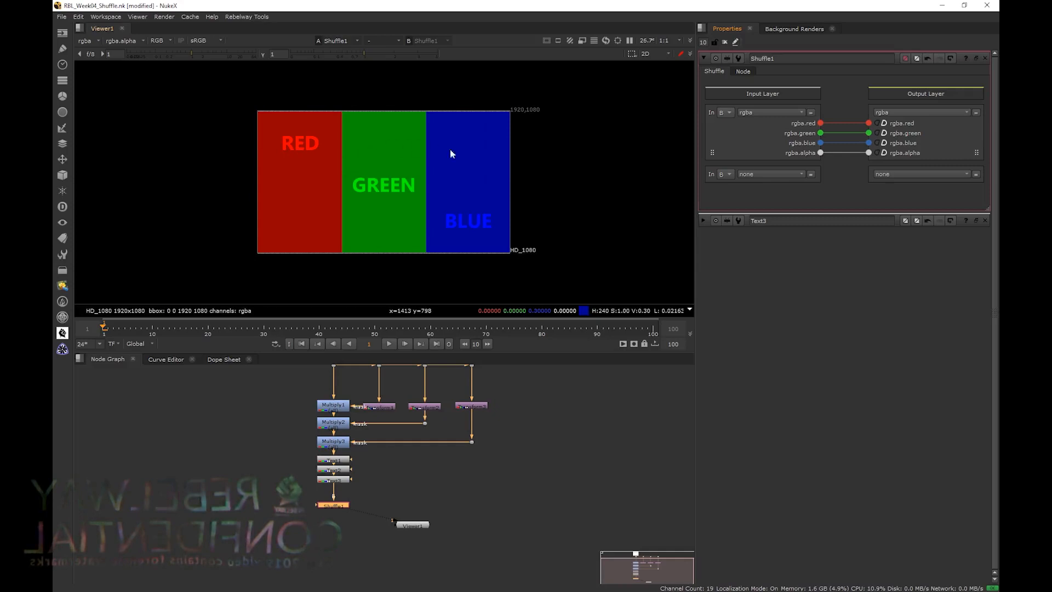
Try routing the input red to all four outputs, check the alpha, and restore the one-to-one channel connections
{"action": "left_click_drag", "start_coordinate": [820, 123], "coordinate": [868, 133]}
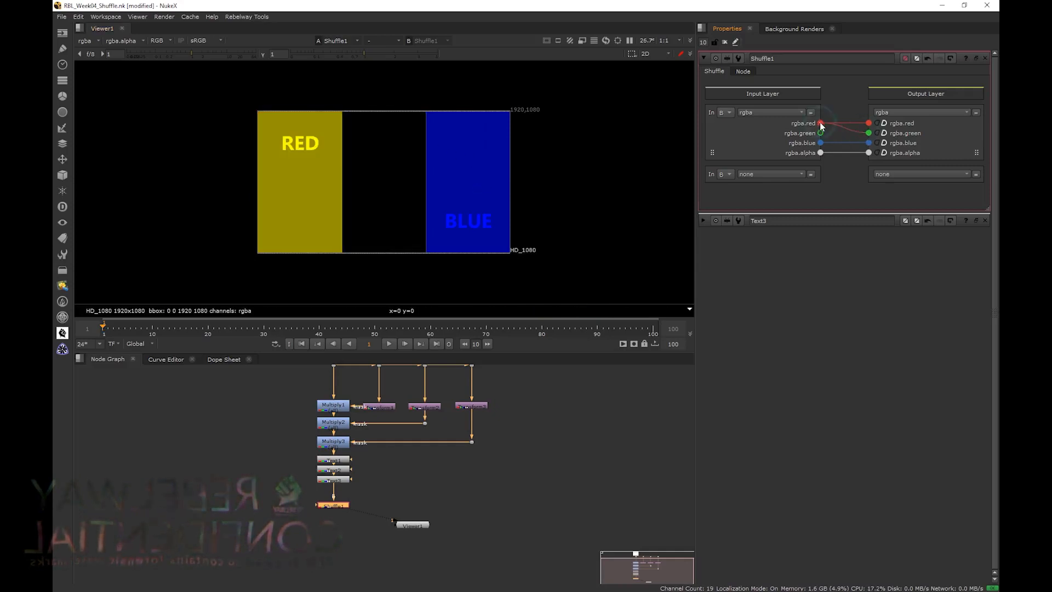
{"action": "left_click_drag", "start_coordinate": [821, 125], "coordinate": [850, 131]}
{"action": "left_click_drag", "start_coordinate": [820, 123], "coordinate": [867, 152]}
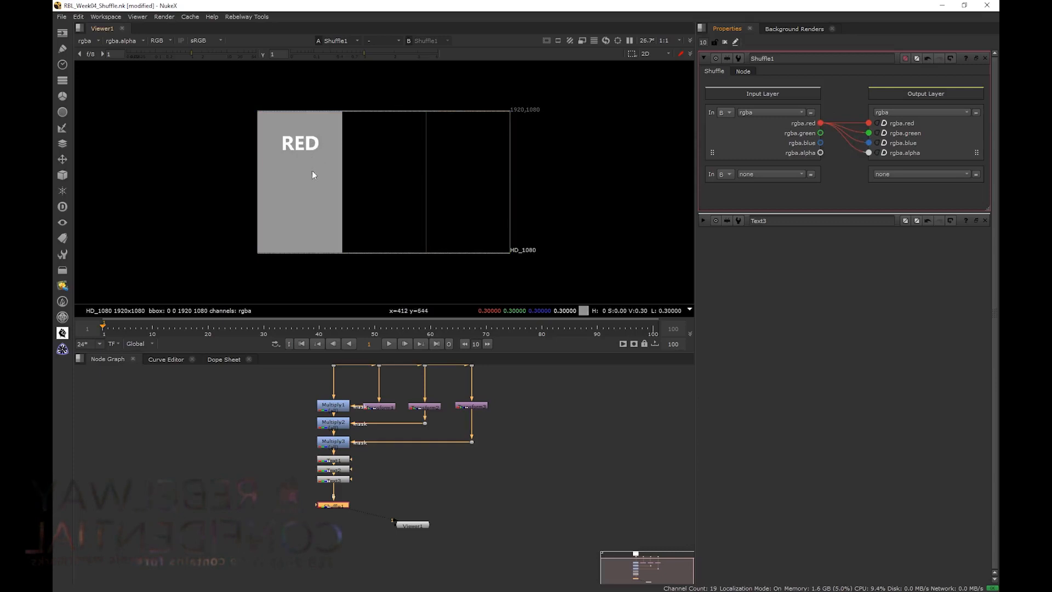
{"action": "key", "text": "a"}
{"action": "key", "text": "a"}
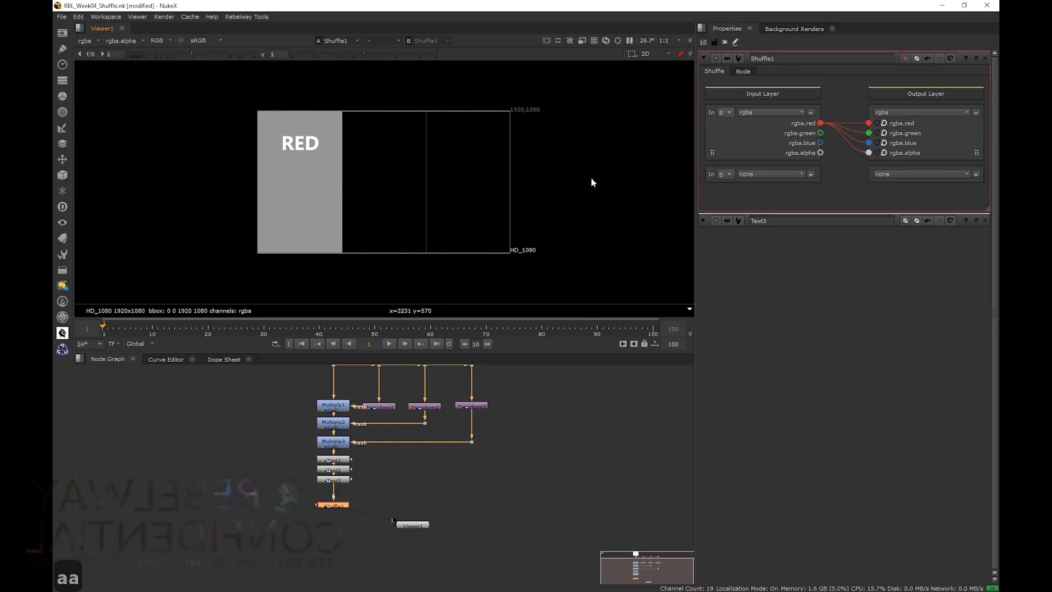
{"action": "left_click_drag", "start_coordinate": [712, 152], "coordinate": [889, 157]}
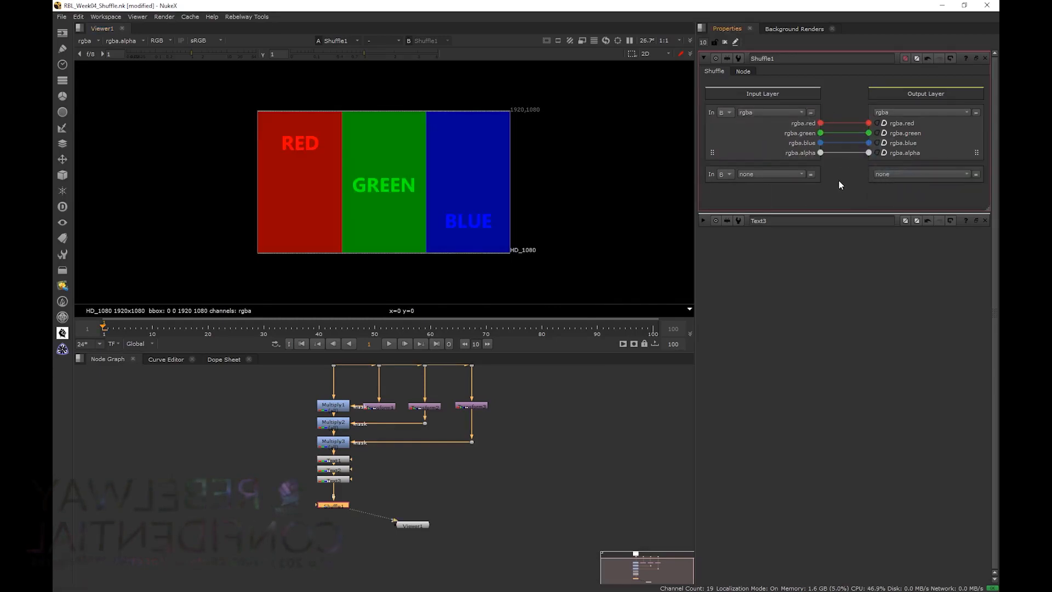
Try removing the green, blue and alpha inputs from the output, and reconnect each to its matching channel
{"action": "left_click", "coordinate": [868, 132]}
{"action": "left_click", "coordinate": [876, 143]}
{"action": "left_click", "coordinate": [875, 153]}
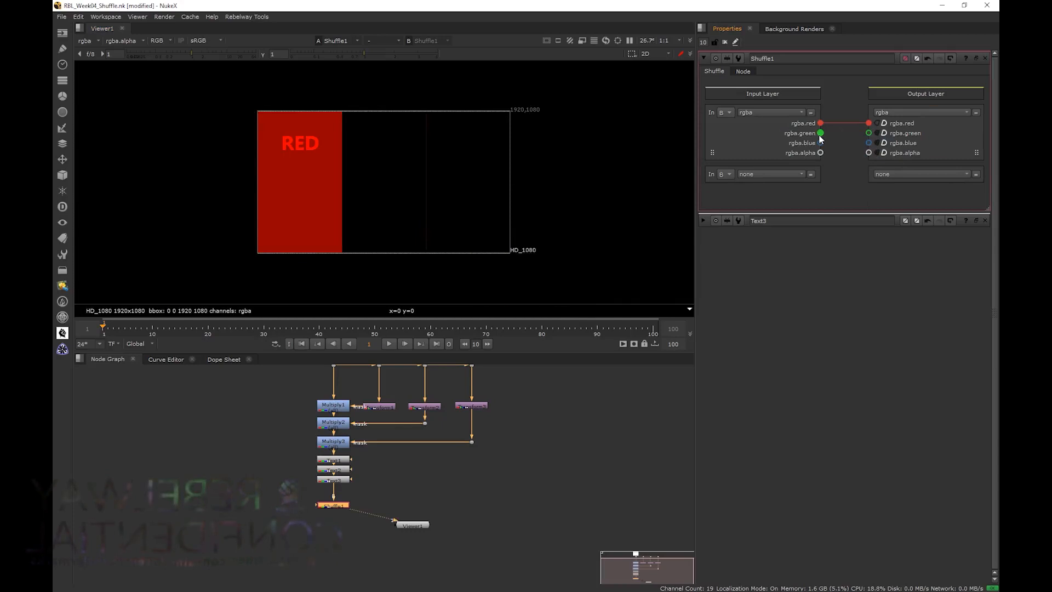
{"action": "left_click_drag", "start_coordinate": [820, 133], "coordinate": [868, 152]}
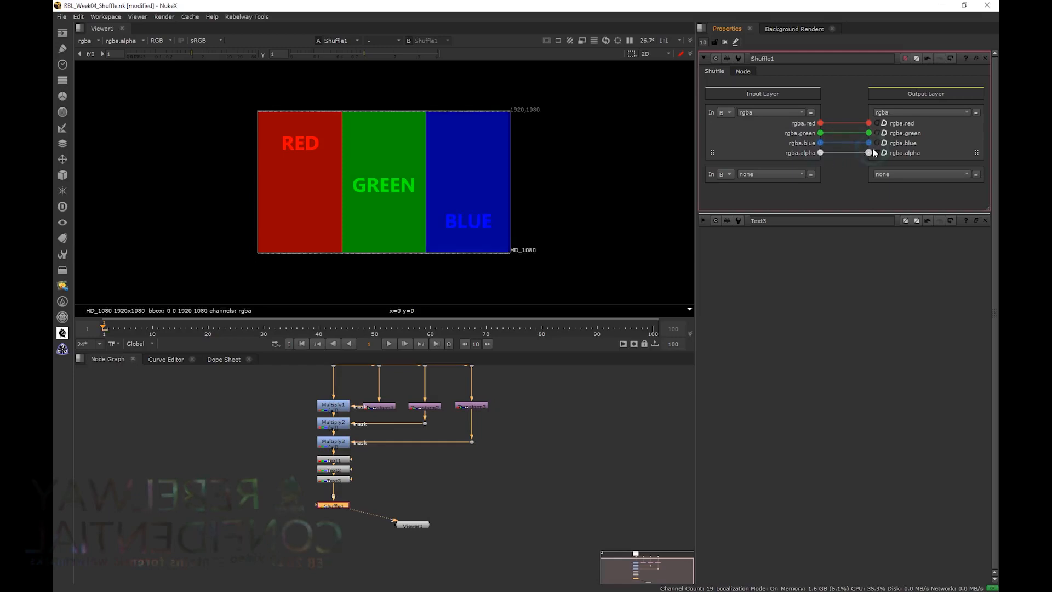
Try swapping green and blue between the Shuffle's input and output, and restore the original connections
{"action": "left_click_drag", "start_coordinate": [820, 143], "coordinate": [867, 133]}
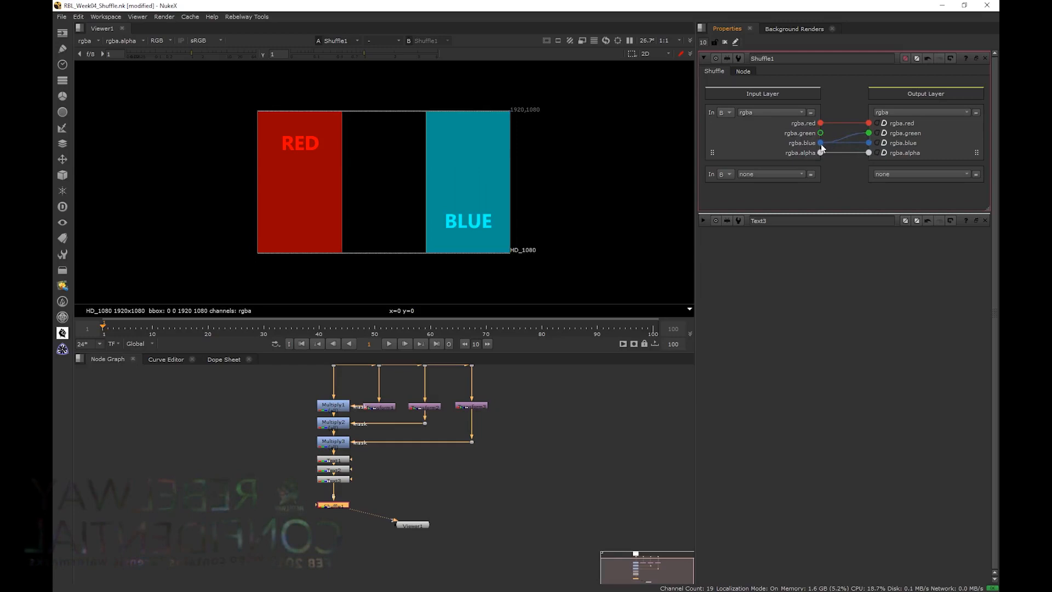
{"action": "left_click_drag", "start_coordinate": [871, 144], "coordinate": [869, 142]}
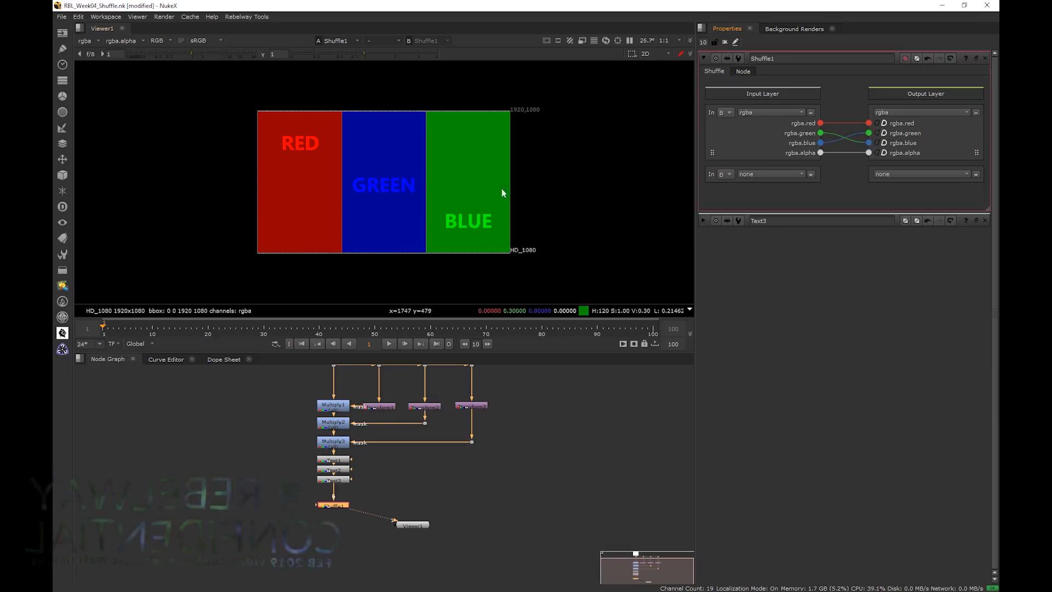
{"action": "left_click_drag", "start_coordinate": [821, 133], "coordinate": [875, 143]}
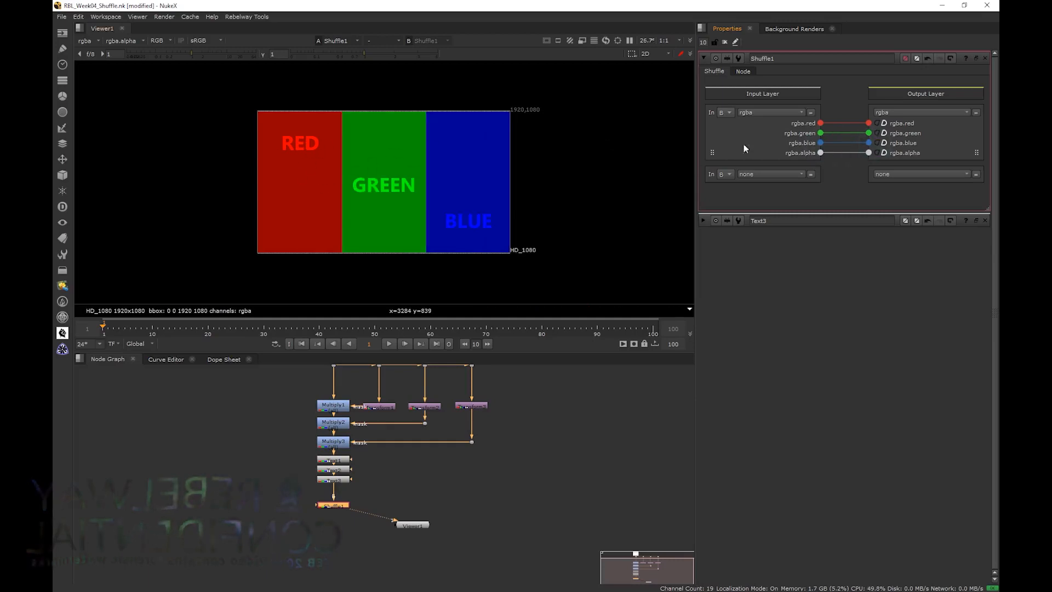
Try routing the input red into the output alpha, inspect the alpha channel, and reconnect alpha to alpha
{"action": "left_click_drag", "start_coordinate": [820, 122], "coordinate": [861, 157]}
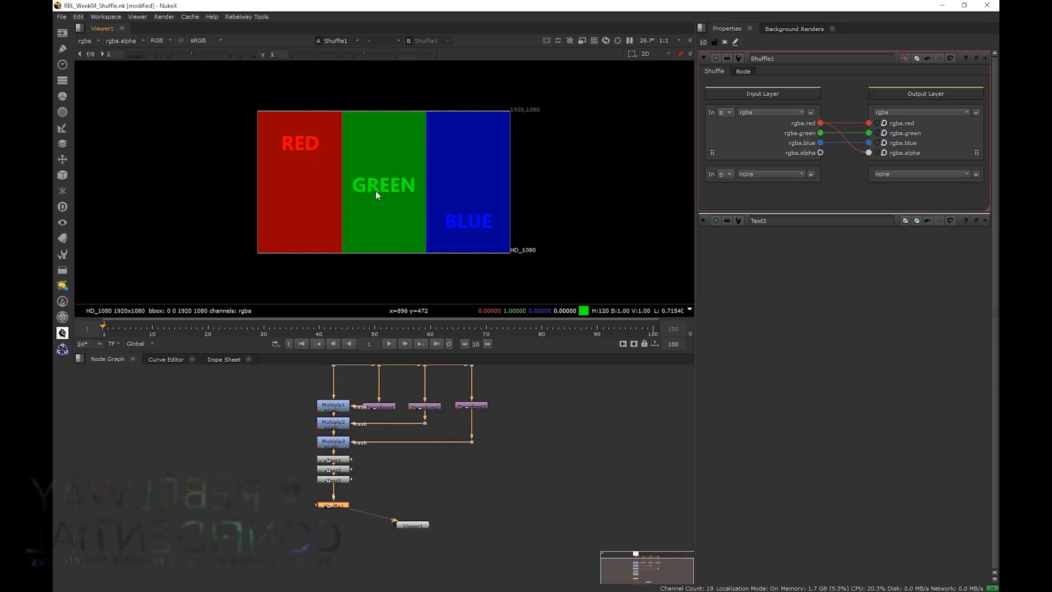
{"action": "key", "text": "a"}
{"action": "left_click_drag", "start_coordinate": [336, 119], "coordinate": [245, 175]}
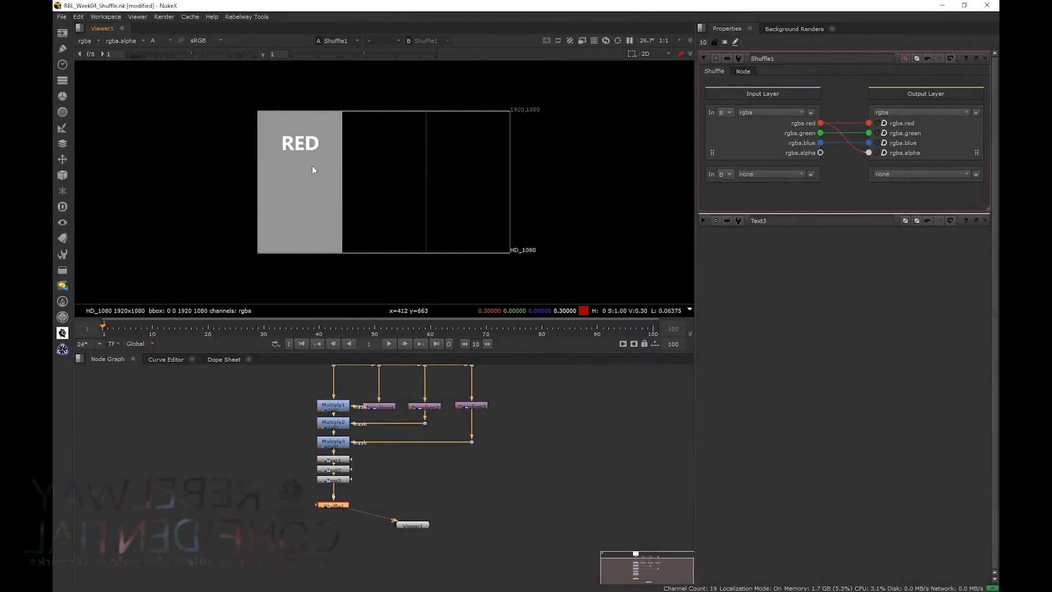
{"action": "key", "text": "a"}
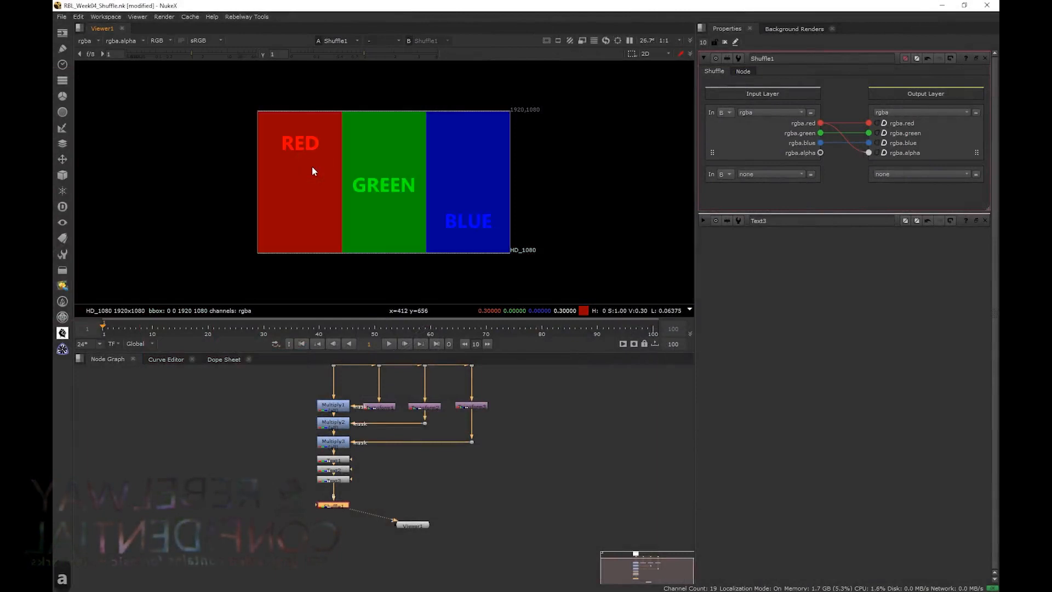
{"action": "left_click_drag", "start_coordinate": [868, 153], "coordinate": [825, 155]}
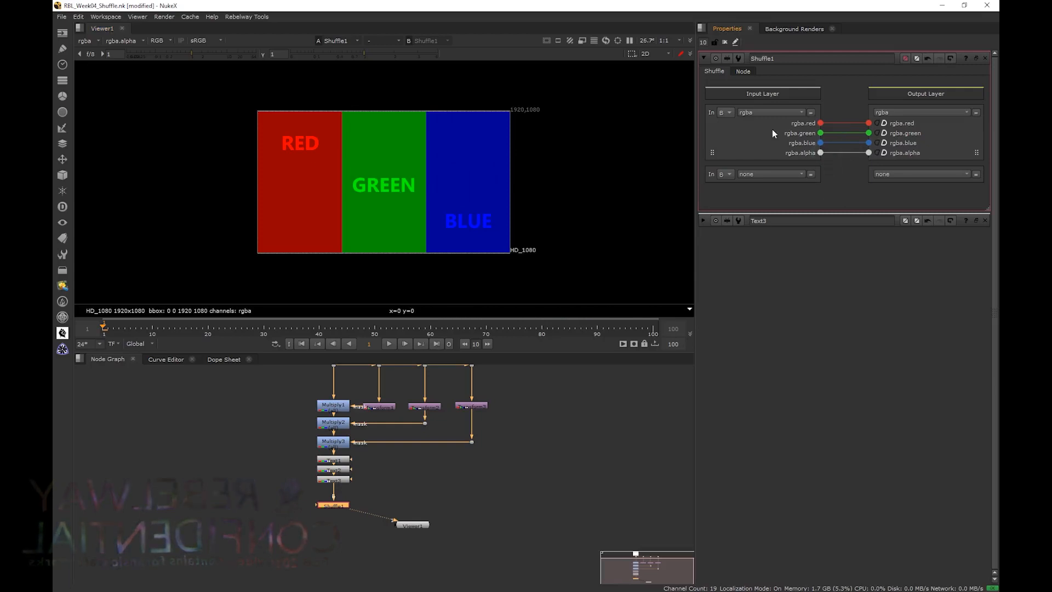
Add an unconnected ColorWheel node beside the Text nodes and view its output
{"action": "left_click", "coordinate": [265, 438]}
{"action": "key", "text": "Tab"}
{"action": "type", "text": "colo"}
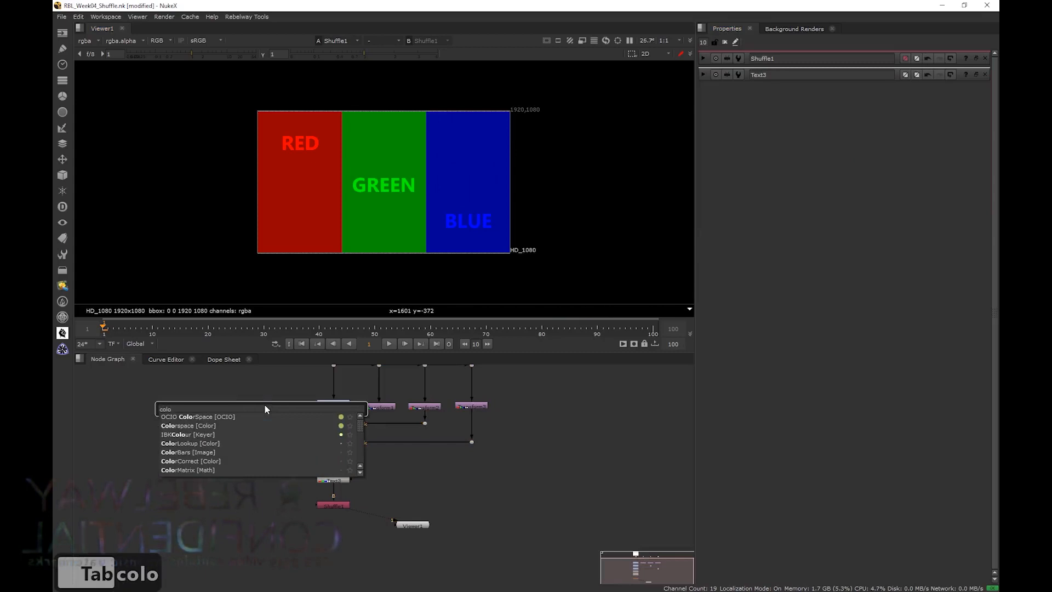
{"action": "type", "text": "rw"}
{"action": "key", "text": "Return"}
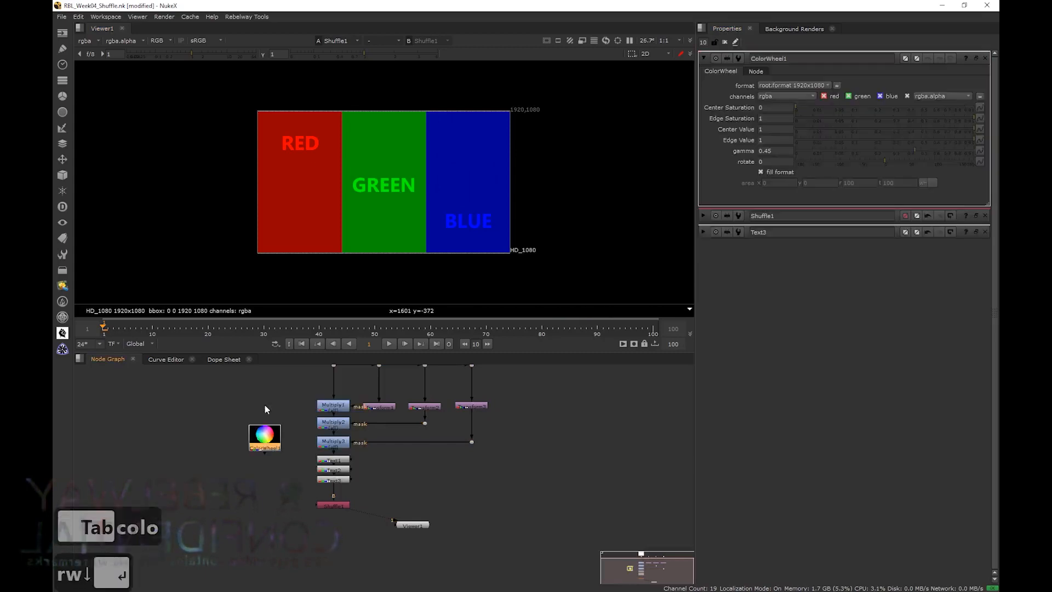
{"action": "left_click_drag", "start_coordinate": [265, 436], "coordinate": [262, 461]}
{"action": "key", "text": "1"}
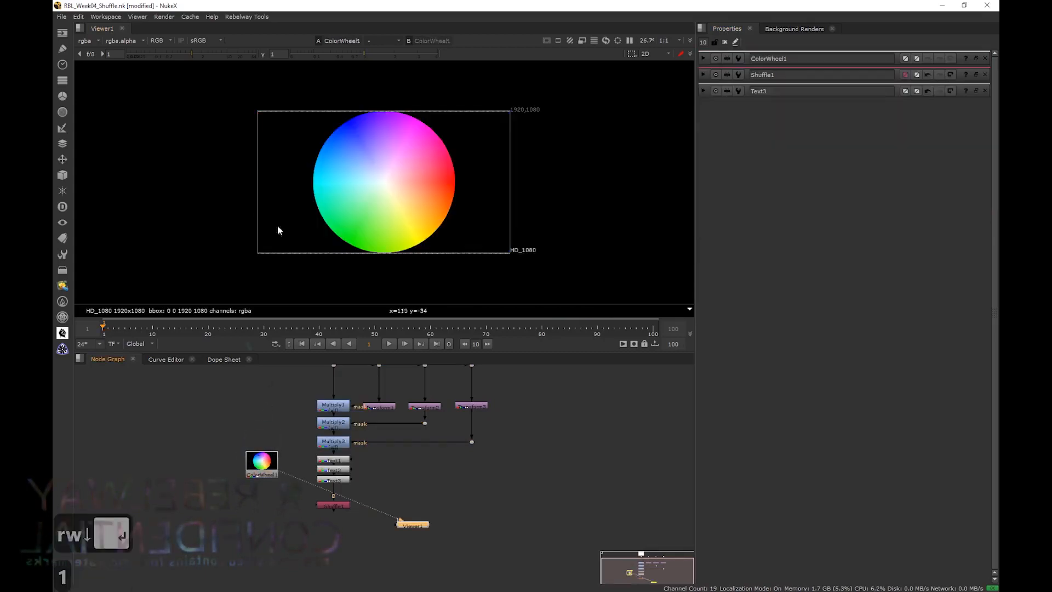
Connect the ColorWheel to the Shuffle's A input, view the Shuffle's output, and open its properties
{"action": "double_click", "coordinate": [274, 470]}
{"action": "scroll", "coordinate": [323, 508], "scroll_direction": "up", "scroll_amount": 3}
{"action": "left_click_drag", "start_coordinate": [311, 505], "coordinate": [227, 522]}
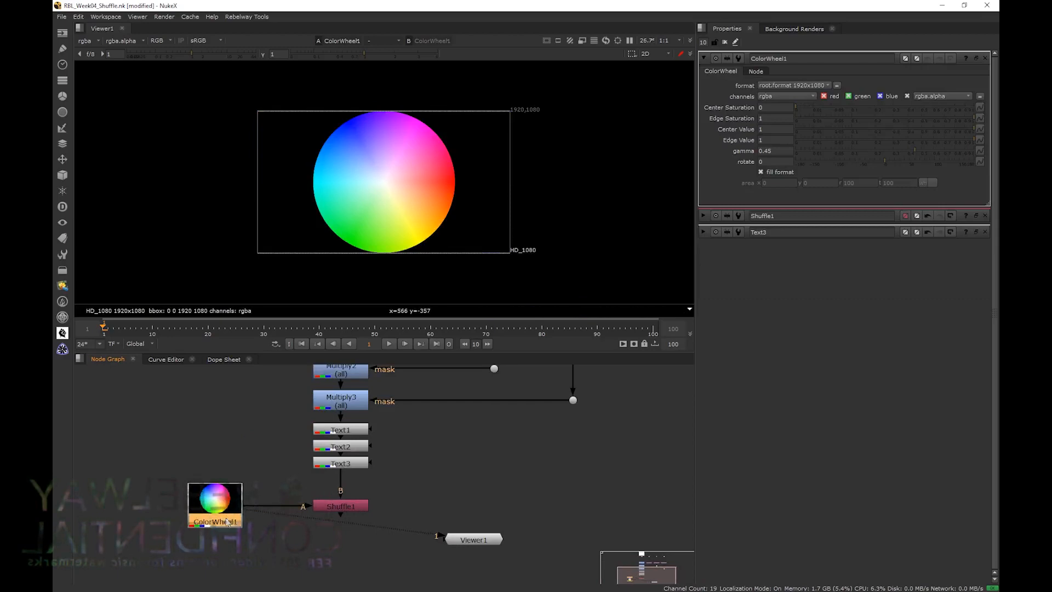
{"action": "double_click", "coordinate": [339, 505]}
{"action": "key", "text": "1"}
{"action": "double_click", "coordinate": [336, 505]}
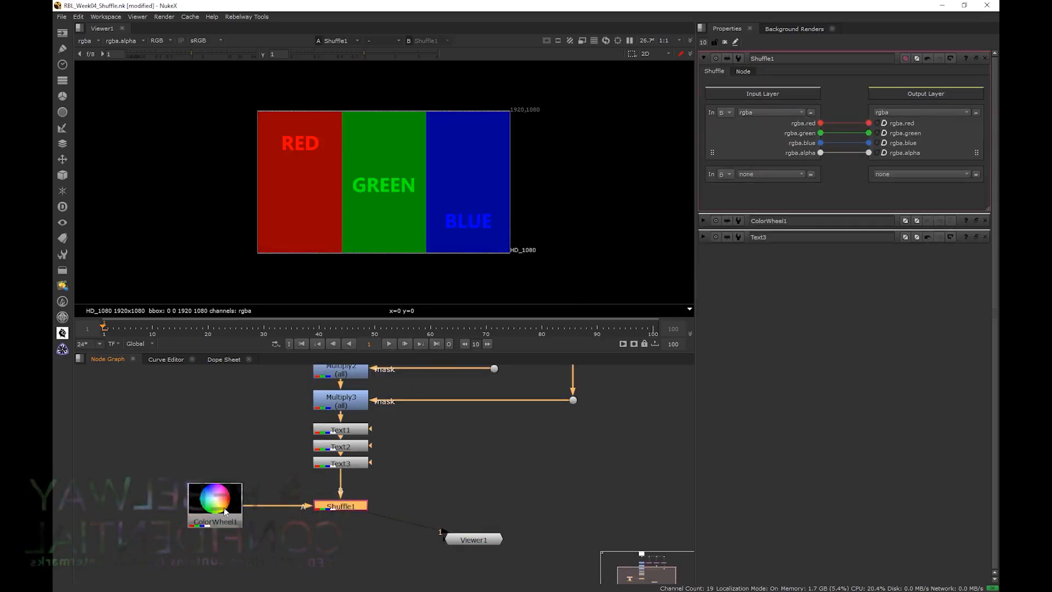
Set the Shuffle's second input to A with the rgba layer, route its red into the output rgba.red, and view the red channel
{"action": "left_click", "coordinate": [726, 174]}
{"action": "left_click", "coordinate": [726, 171]}
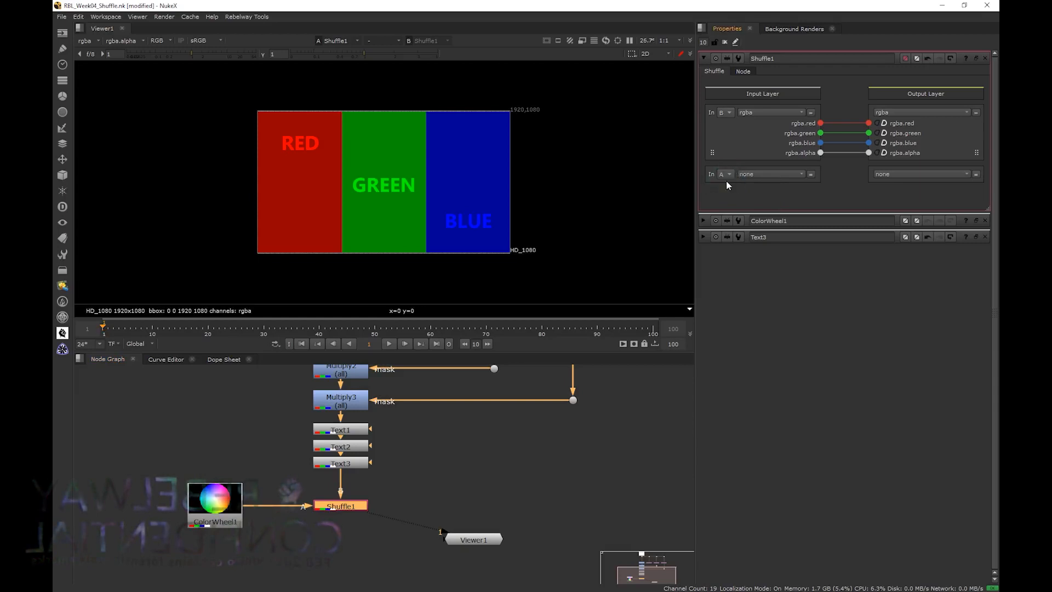
{"action": "left_click", "coordinate": [754, 176]}
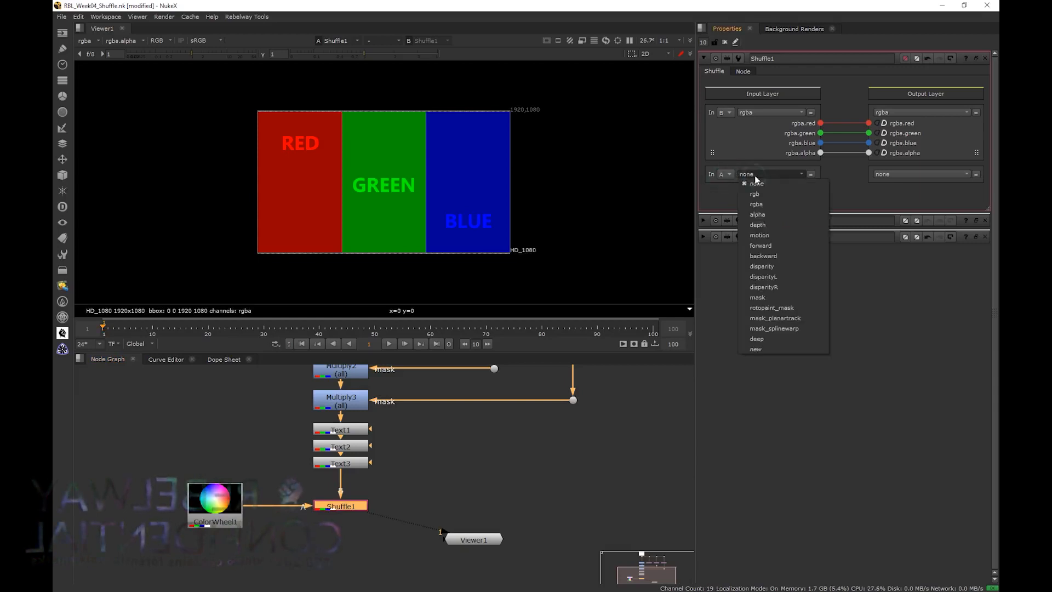
{"action": "left_click", "coordinate": [758, 202]}
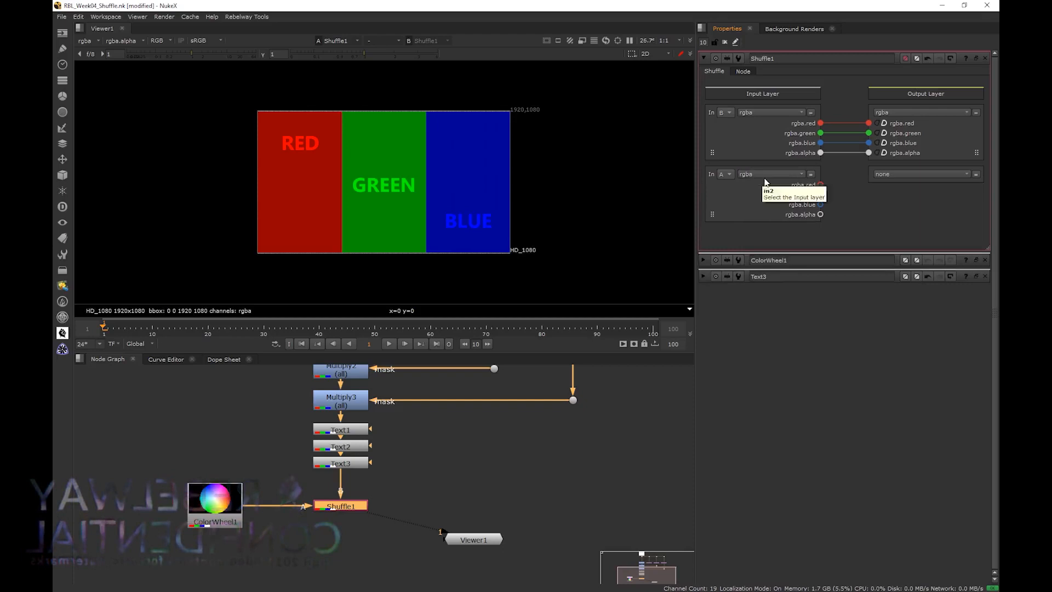
{"action": "left_click_drag", "start_coordinate": [820, 185], "coordinate": [866, 125]}
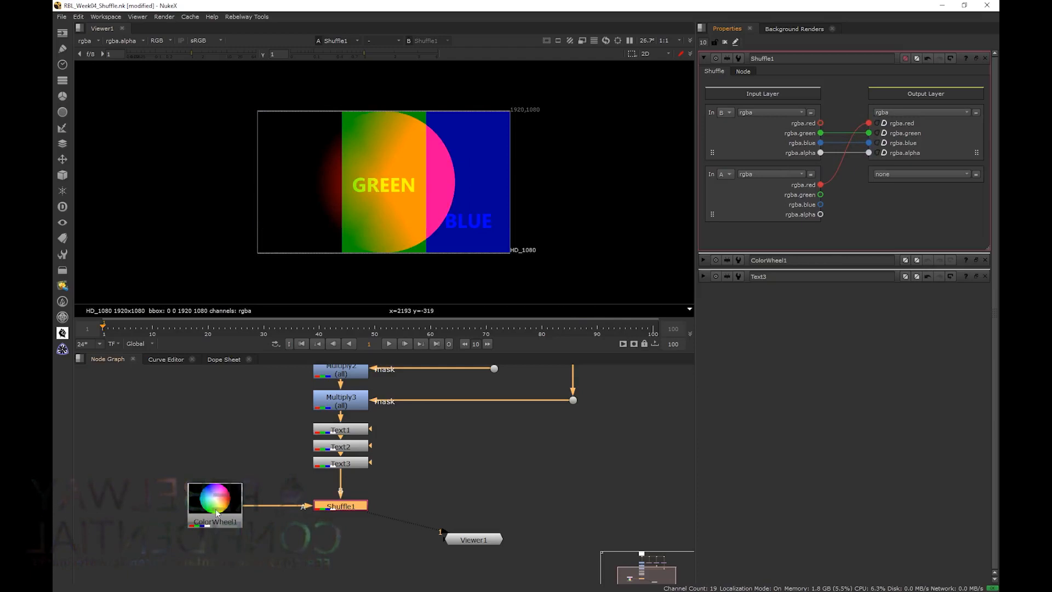
{"action": "key", "text": "r"}
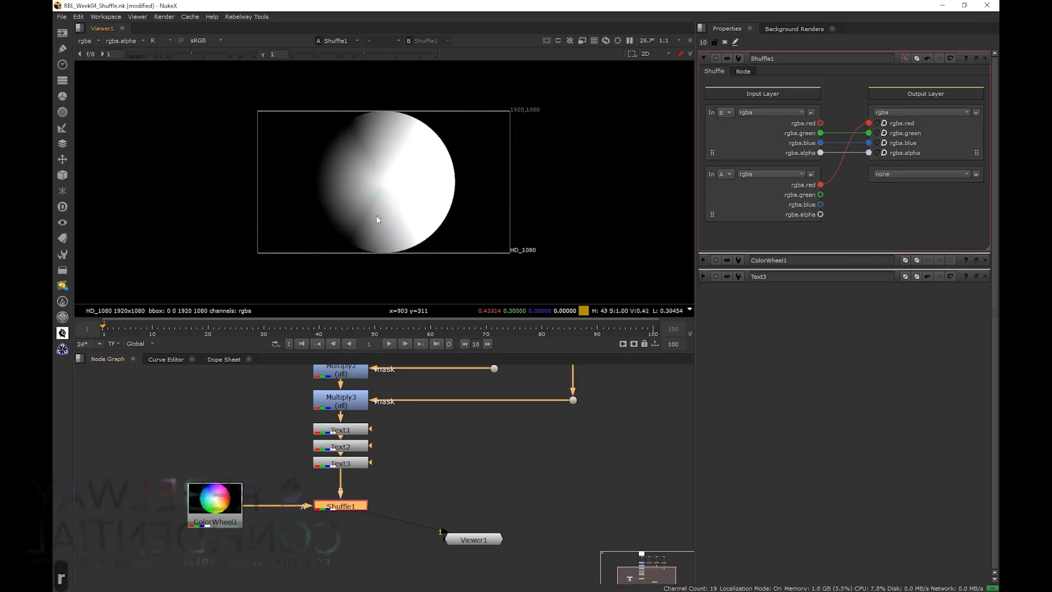
Compare the red channel of the ColorWheel with that of the last Text node
{"action": "left_click", "coordinate": [215, 504]}
{"action": "key", "text": "1"}
{"action": "left_click", "coordinate": [348, 462]}
{"action": "key", "text": "2"}
{"action": "key", "text": "1"}
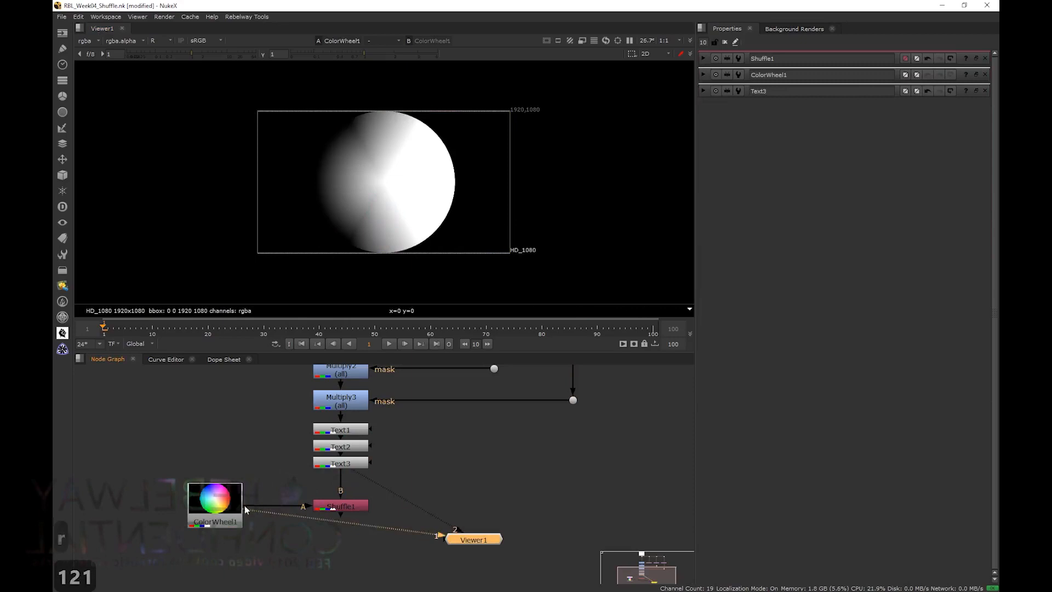
Compare the red channel of the ColorWheel with that of the Shuffle's output
{"action": "left_click", "coordinate": [236, 506]}
{"action": "key", "text": "1"}
{"action": "left_click", "coordinate": [333, 507]}
{"action": "key", "text": "2"}
{"action": "key", "text": "1"}
{"action": "key", "text": "2"}
{"action": "key", "text": "1"}
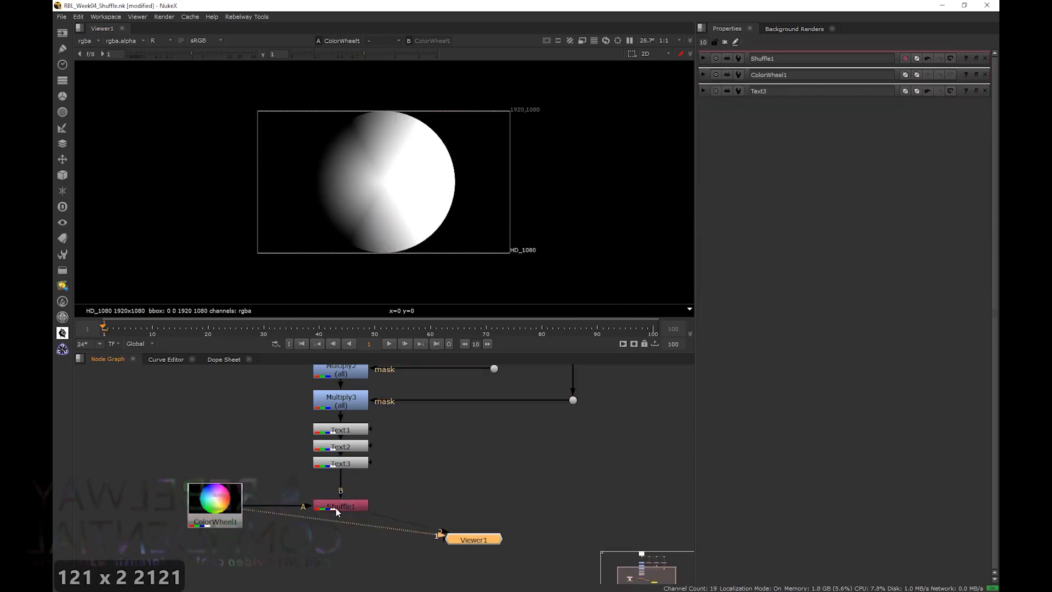
{"action": "key", "text": "2"}
Route the Shuffle's B input rgba.red back into the output rgba.red and view the result in full colour
{"action": "double_click", "coordinate": [335, 508]}
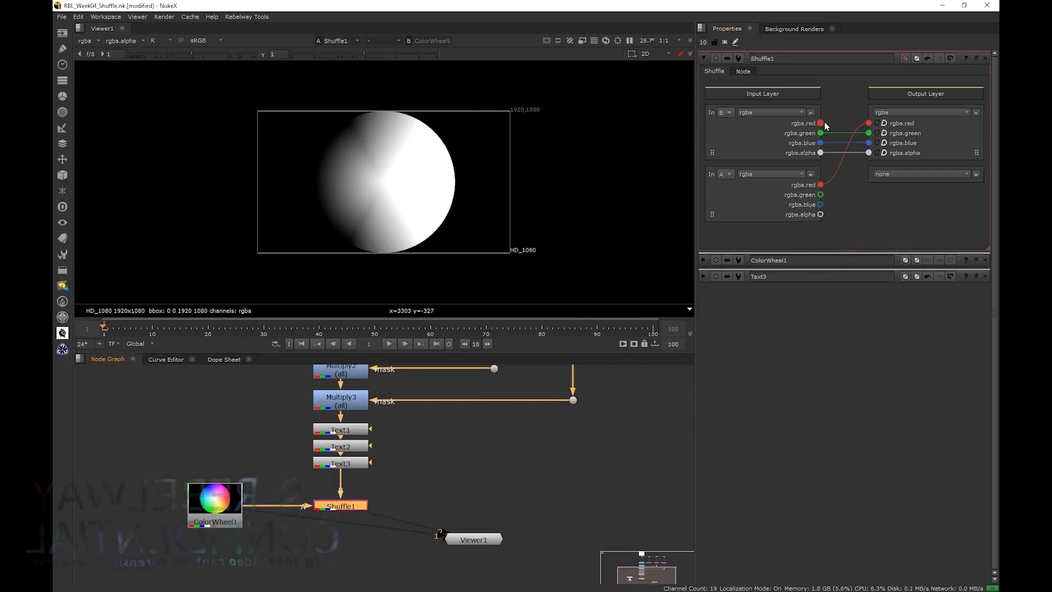
{"action": "left_click_drag", "start_coordinate": [822, 125], "coordinate": [873, 125]}
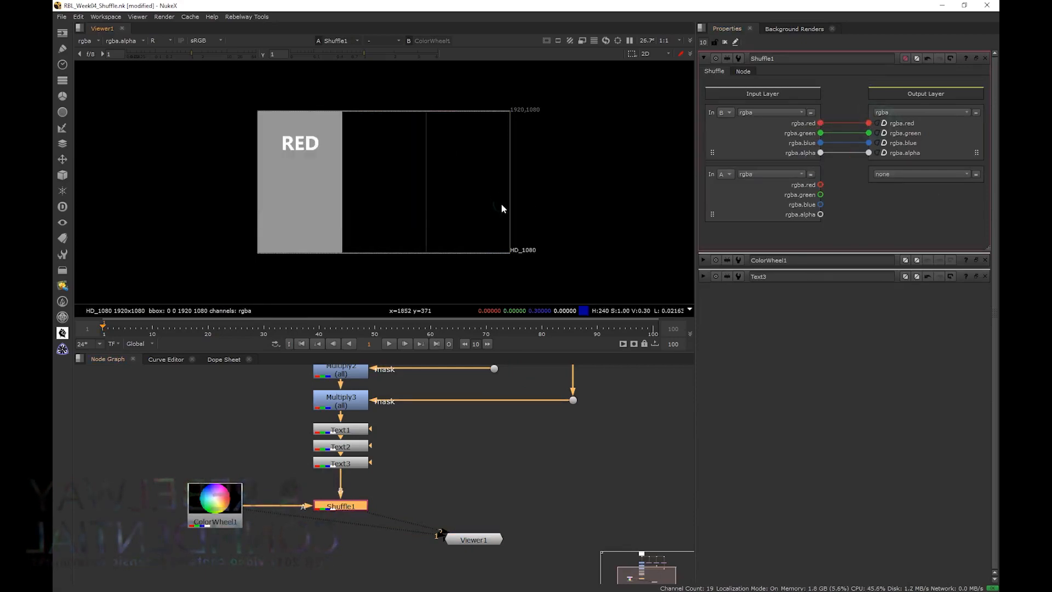
{"action": "key", "text": "r"}
{"action": "key", "text": "a"}
{"action": "key", "text": "a"}
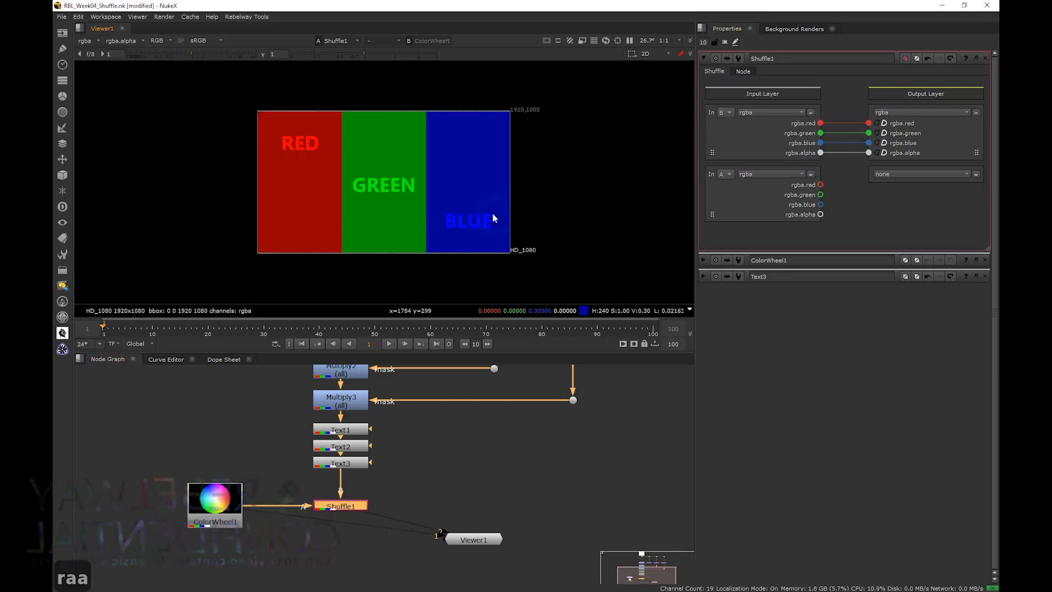
Inspect the ColorWheel's alpha and colour, and return the view to the Shuffle's colour output
{"action": "key", "text": "1"}
{"action": "key", "text": "a"}
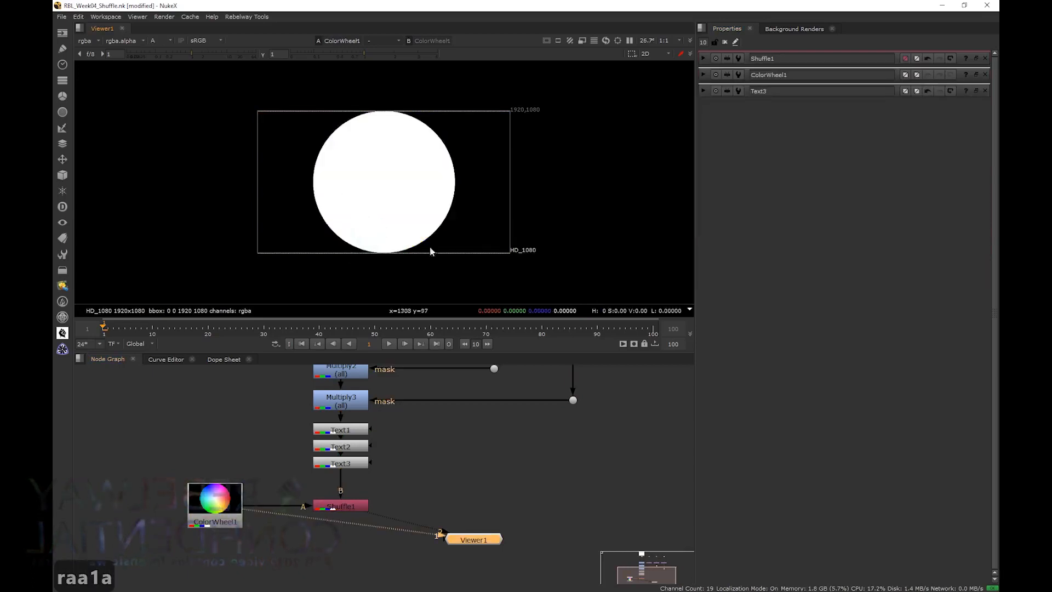
{"action": "key", "text": "a"}
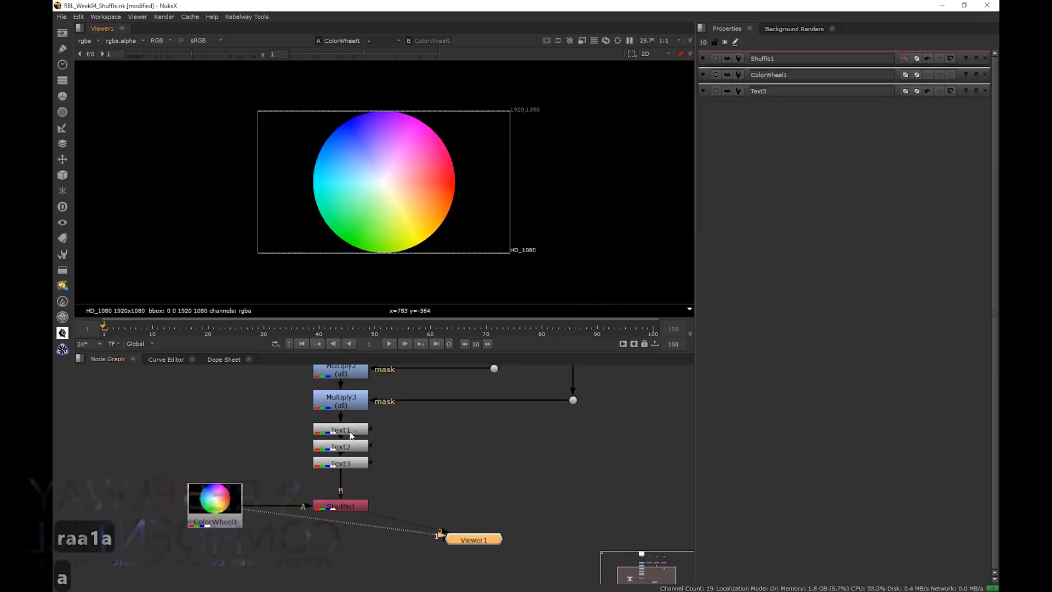
{"action": "left_click", "coordinate": [346, 508]}
{"action": "key", "text": "1"}
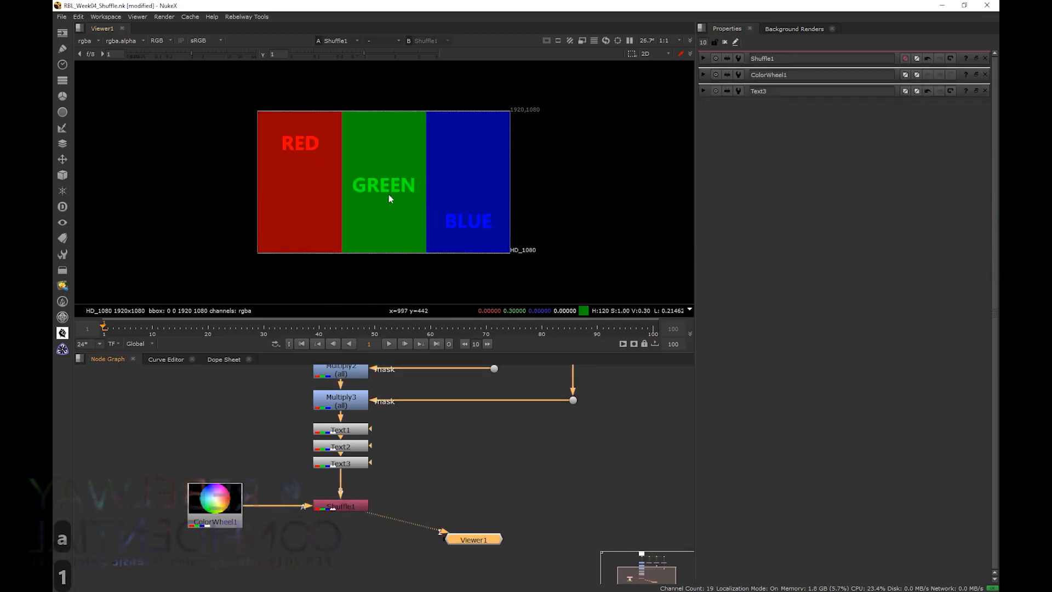
Route the Shuffle's A input rgba.alpha into the output rgba.alpha and check the output's alpha channel
{"action": "double_click", "coordinate": [351, 509]}
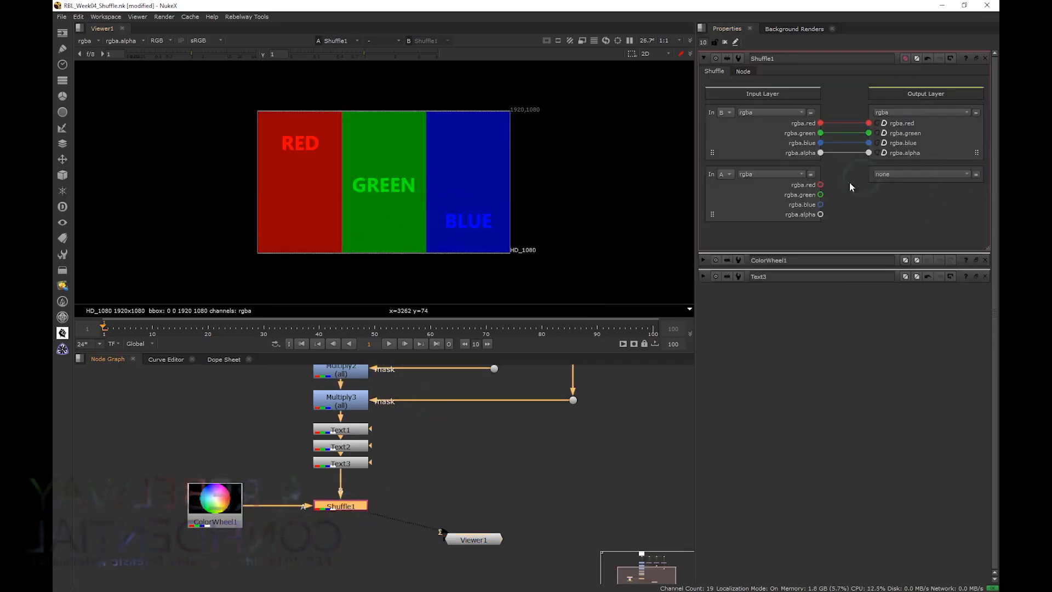
{"action": "left_click_drag", "start_coordinate": [820, 215], "coordinate": [869, 153]}
{"action": "key", "text": "a"}
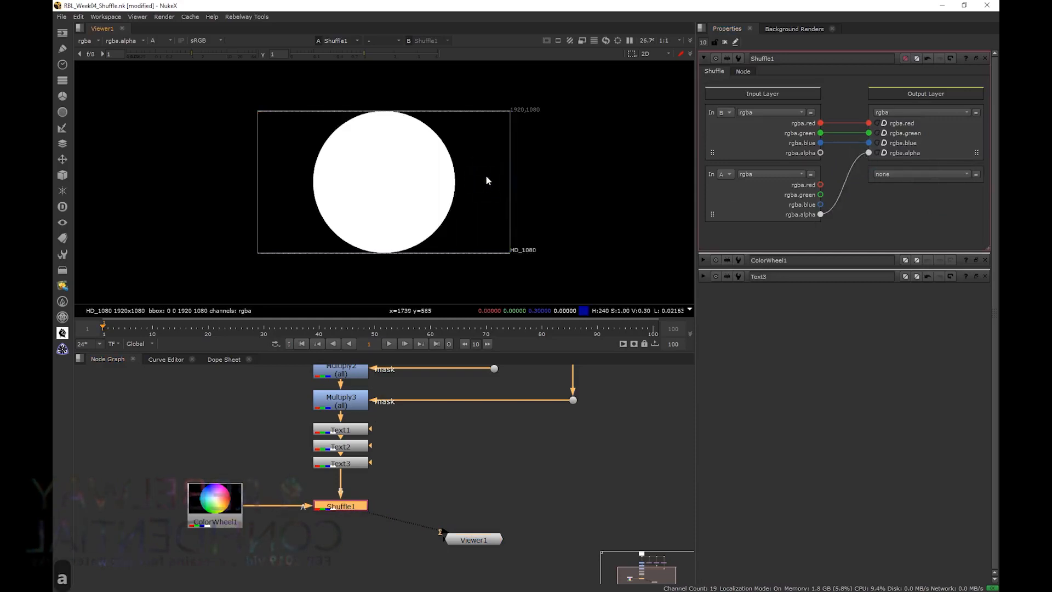
{"action": "key", "text": "a"}
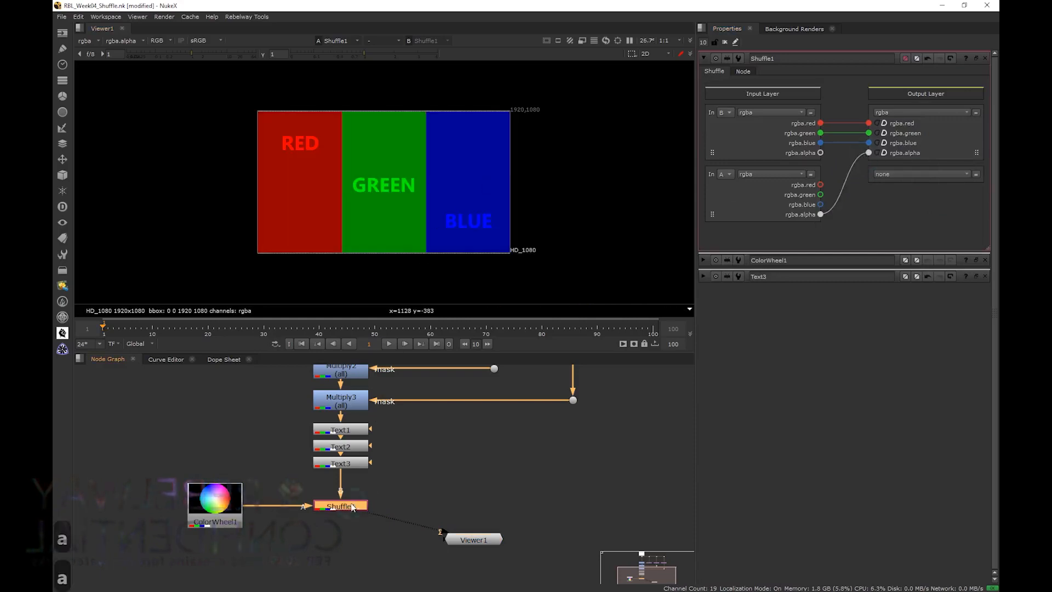
Try a Premult node after the Shuffle to preview the bars masked by the new alpha, and delete it
{"action": "key", "text": "Tab"}
{"action": "type", "text": "pre"}
{"action": "key", "text": "Down"}
{"action": "key", "text": "Return"}
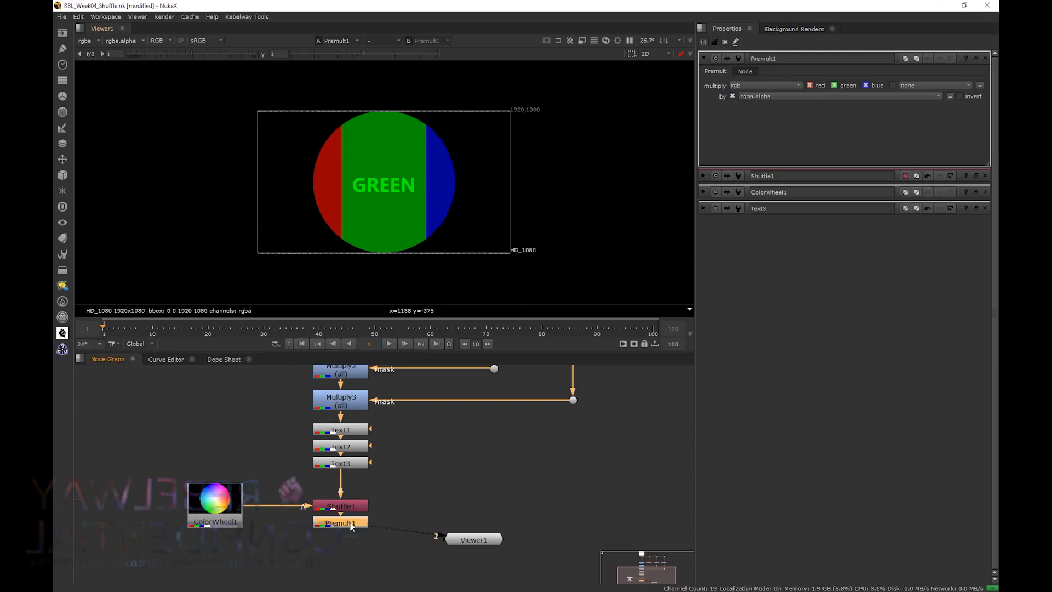
{"action": "key", "text": "Delete"}
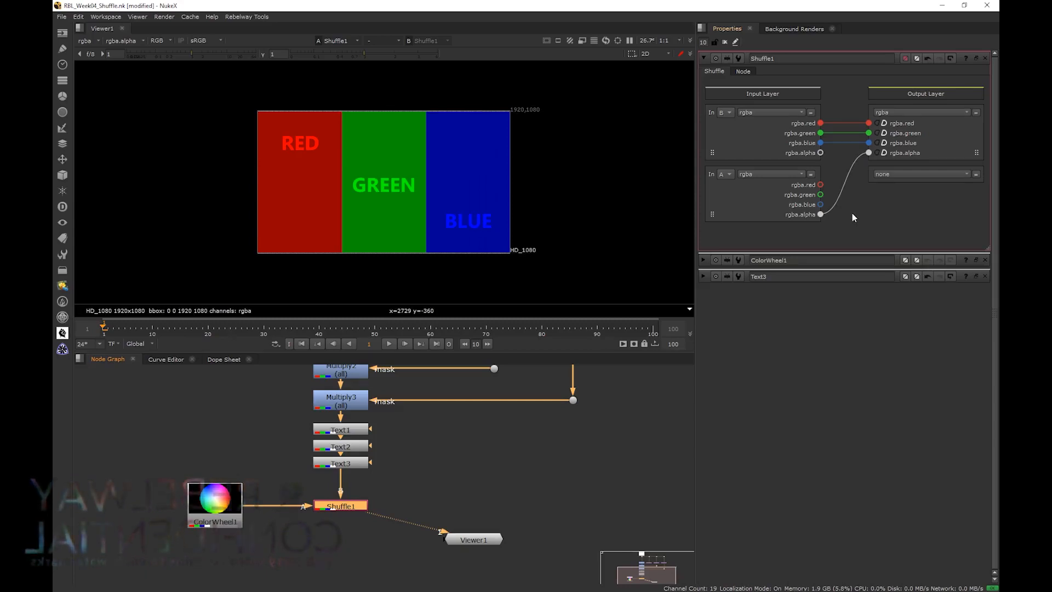
Read in RBL_Light_Passes_v002.0001.exr from the Week_04_Elements ele folder and place the node below the first Shuffle
{"action": "left_click", "coordinate": [482, 476]}
{"action": "key", "text": "r"}
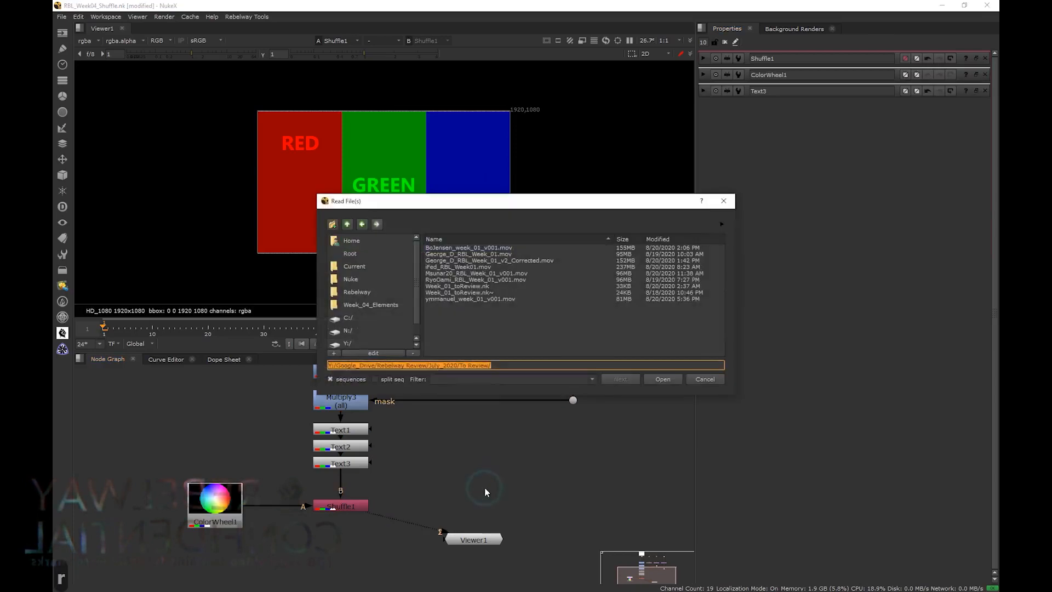
{"action": "left_click", "coordinate": [398, 312]}
{"action": "double_click", "coordinate": [439, 255]}
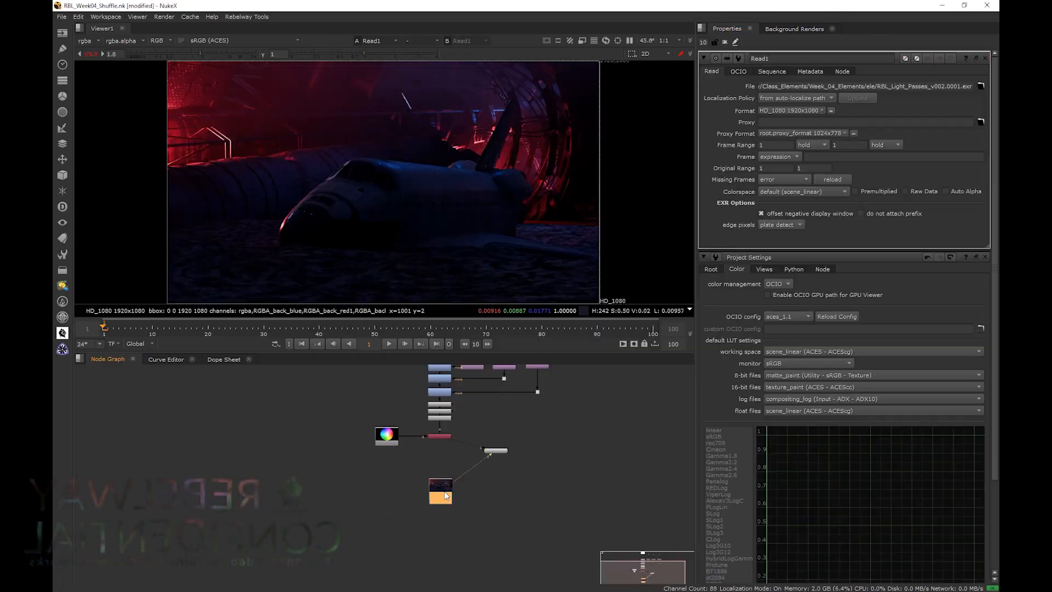
{"action": "left_click_drag", "start_coordinate": [445, 496], "coordinate": [445, 485]}
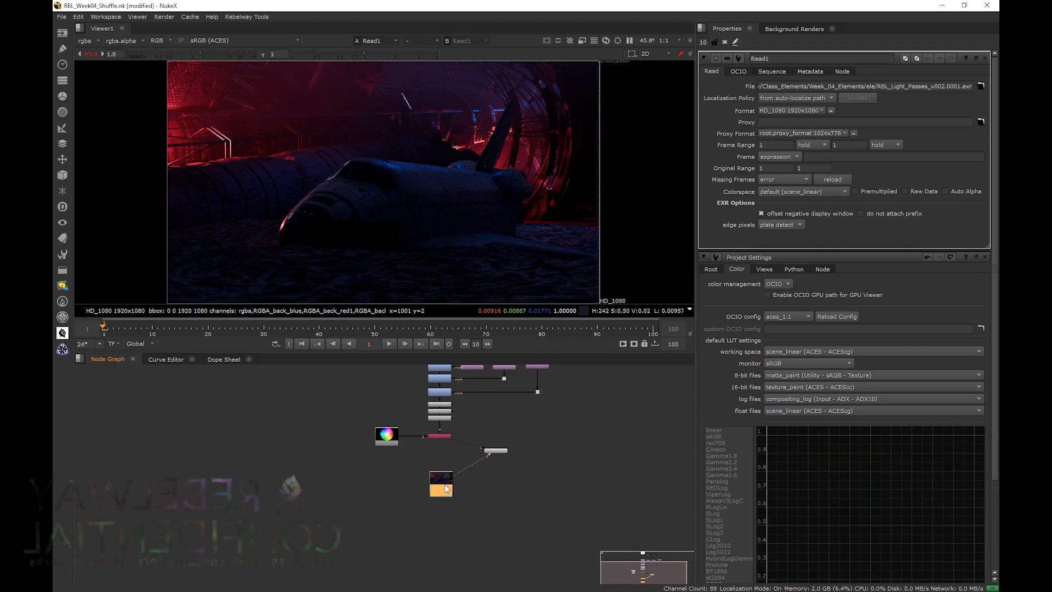
View the render's RGBA_back_blue, RGBA_back_red2, RGBA_blue_fill and RGBA_front_red layers, and return the view to rgba
{"action": "left_click", "coordinate": [88, 41]}
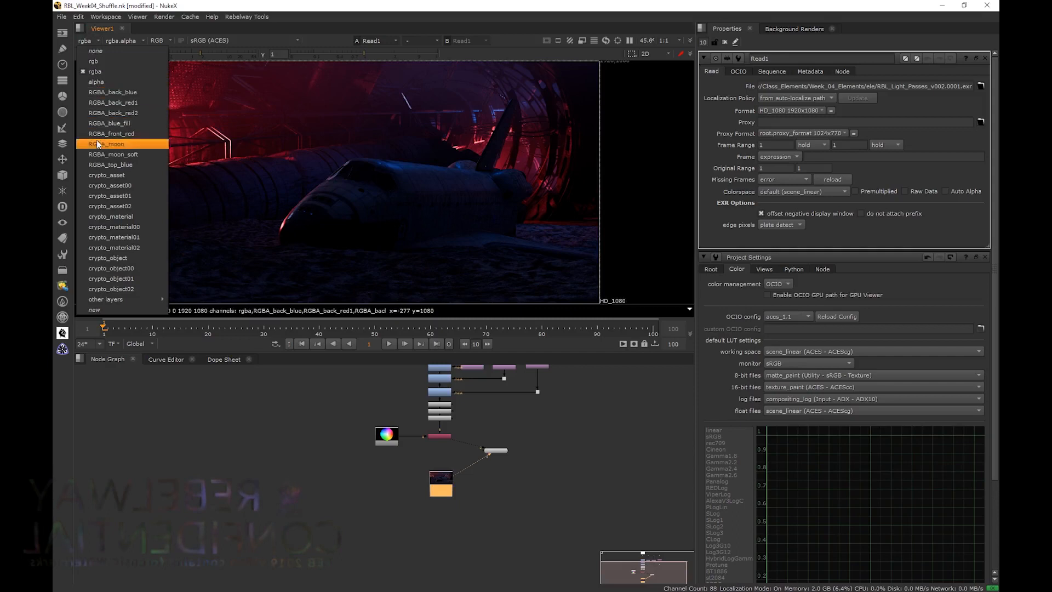
{"action": "left_click", "coordinate": [130, 94]}
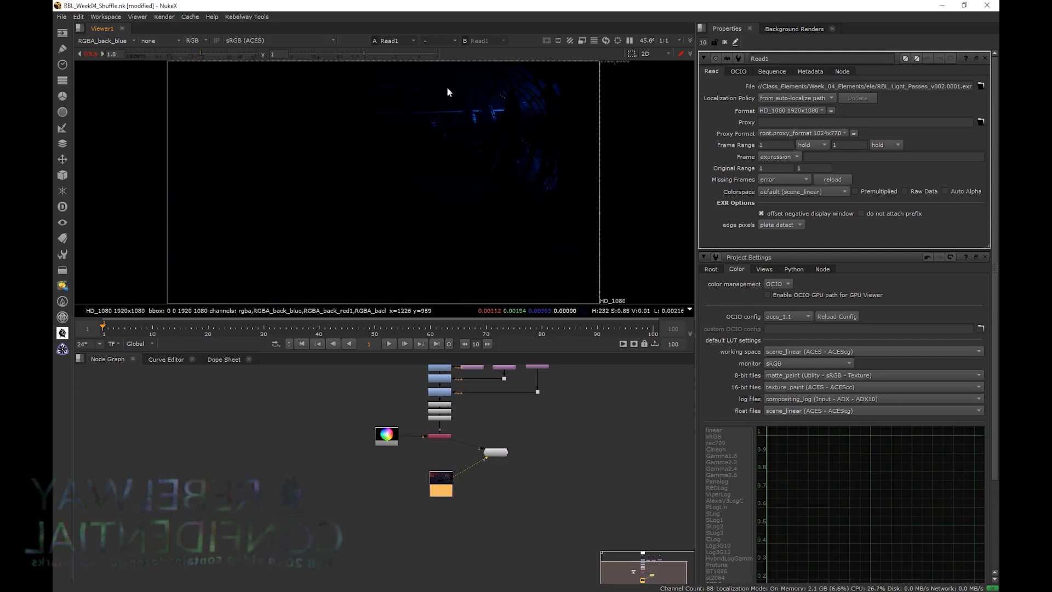
{"action": "left_click", "coordinate": [123, 41]}
{"action": "left_click", "coordinate": [123, 114]}
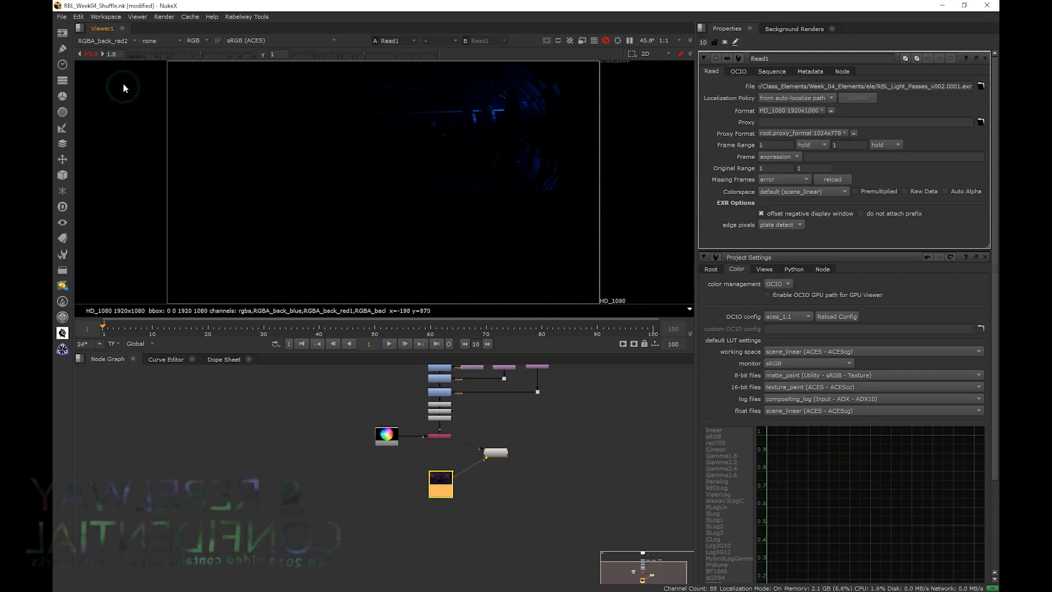
{"action": "left_click", "coordinate": [124, 43]}
{"action": "left_click", "coordinate": [116, 124]}
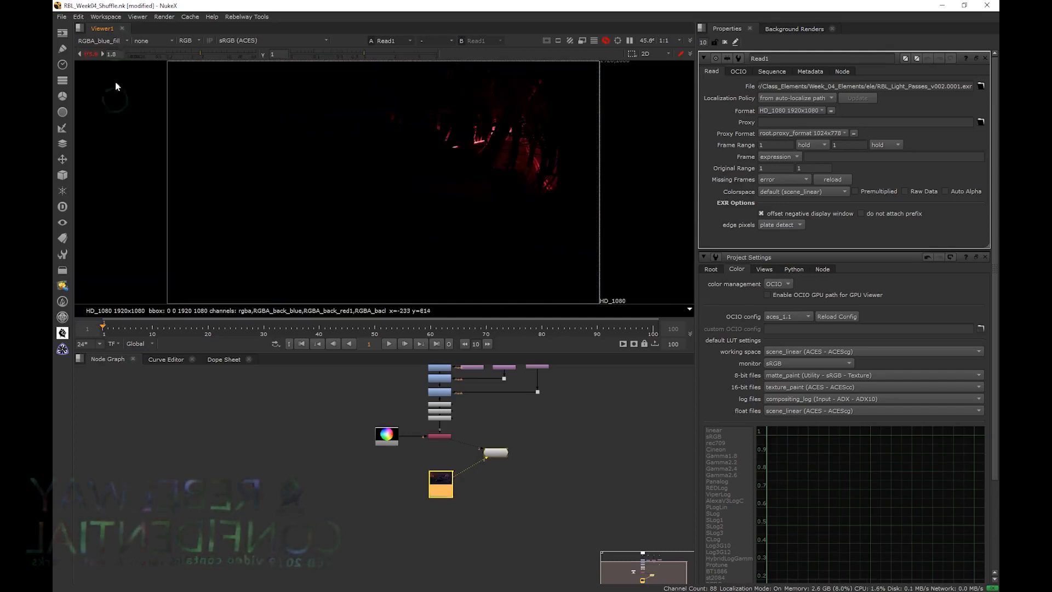
{"action": "left_click", "coordinate": [104, 42]}
{"action": "left_click", "coordinate": [121, 136]}
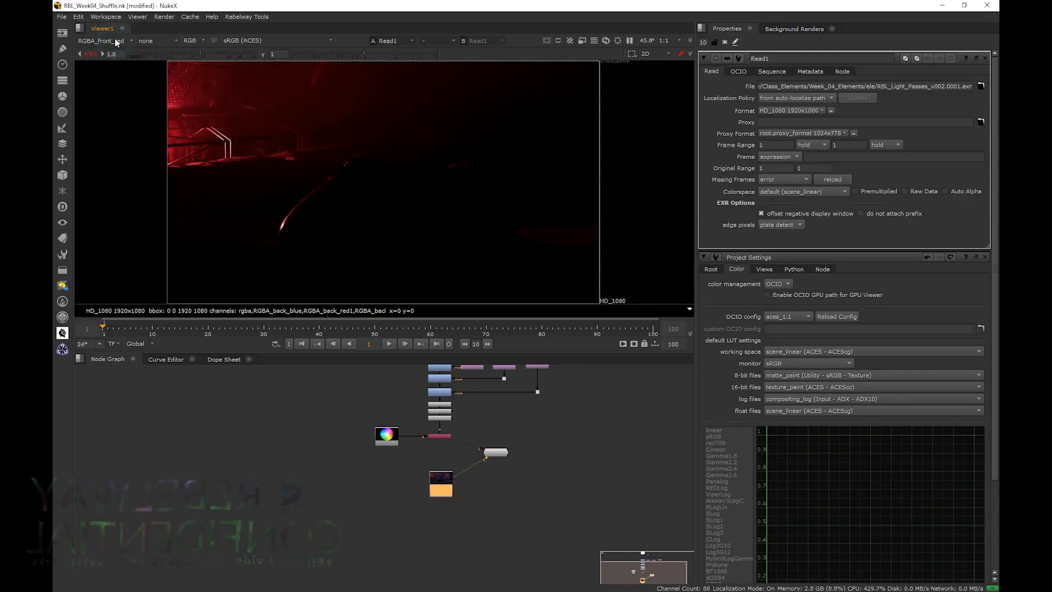
{"action": "left_click", "coordinate": [118, 43]}
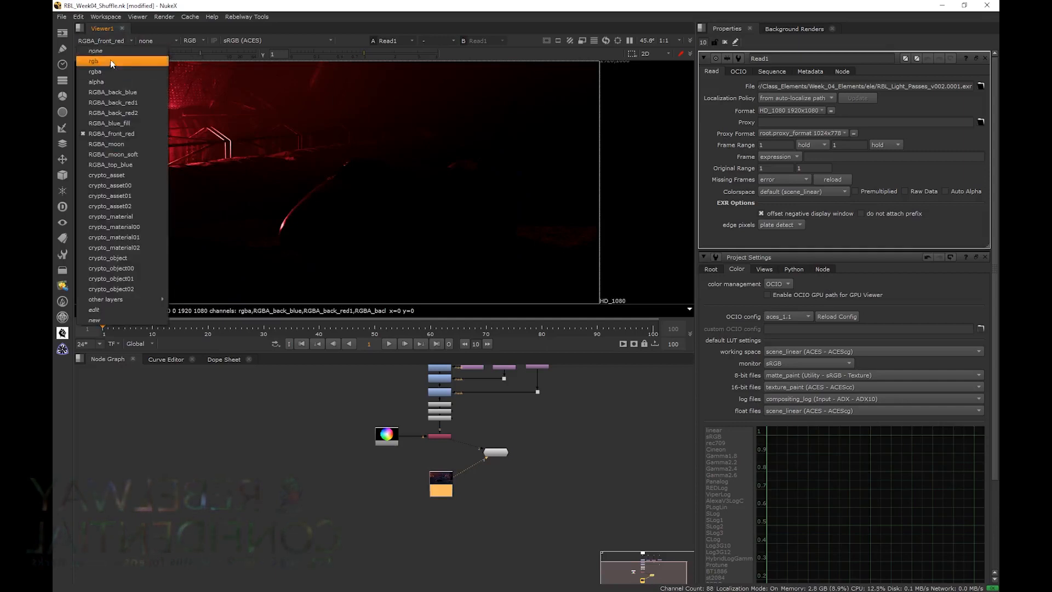
{"action": "left_click", "coordinate": [114, 72]}
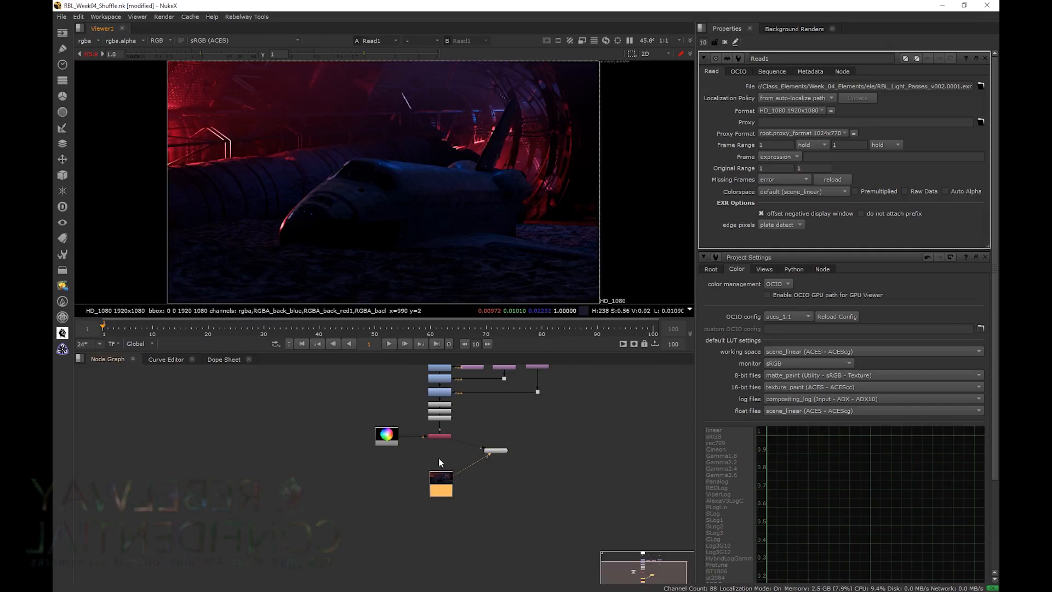
Add a Shuffle node after the light passes Read node and space it slightly below
{"action": "key", "text": "Tab"}
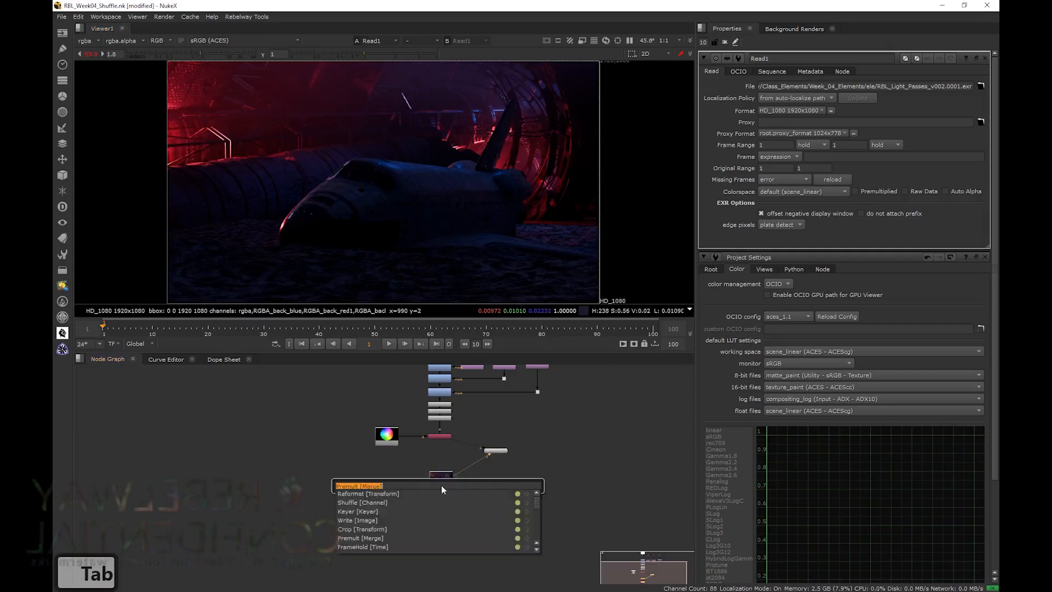
{"action": "type", "text": "shu"}
{"action": "left_click", "coordinate": [404, 492]}
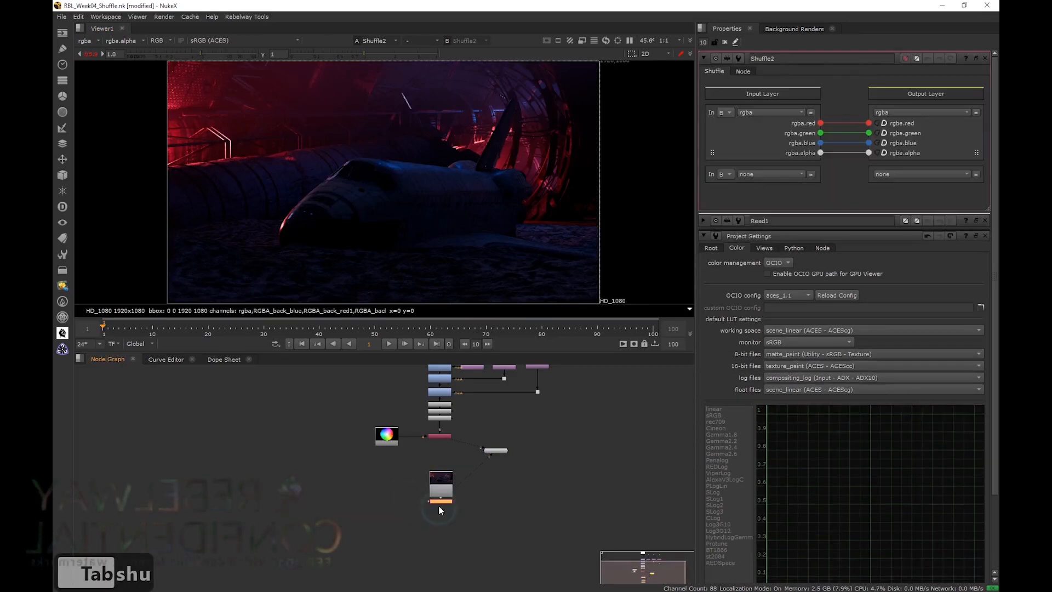
{"action": "left_click_drag", "start_coordinate": [439, 507], "coordinate": [441, 517]}
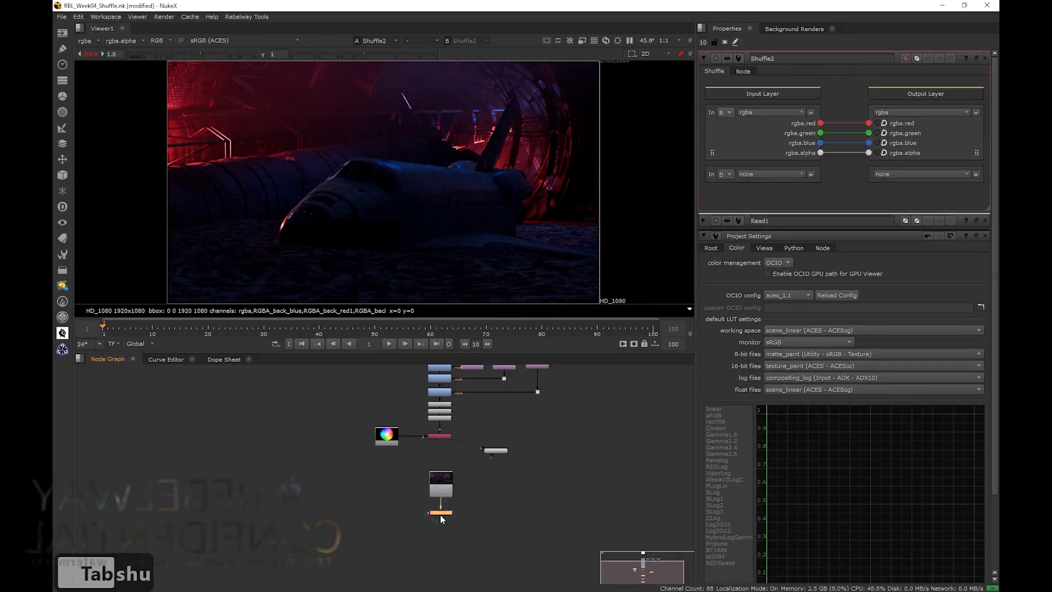
Set the new Shuffle's first input layer to RGBA_moon and check the output's alpha channel
{"action": "left_click", "coordinate": [760, 113]}
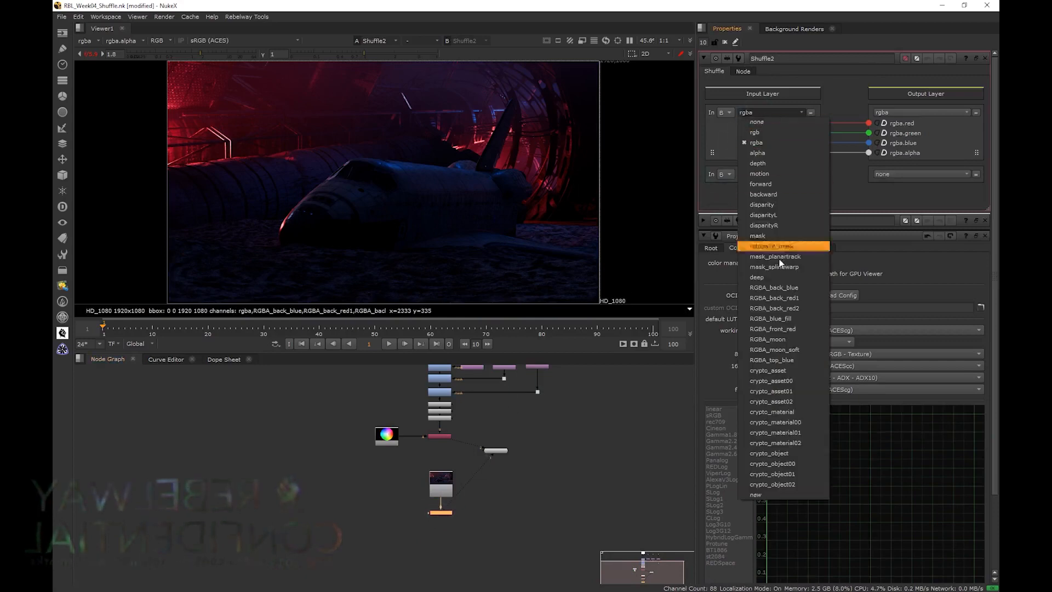
{"action": "left_click", "coordinate": [785, 339]}
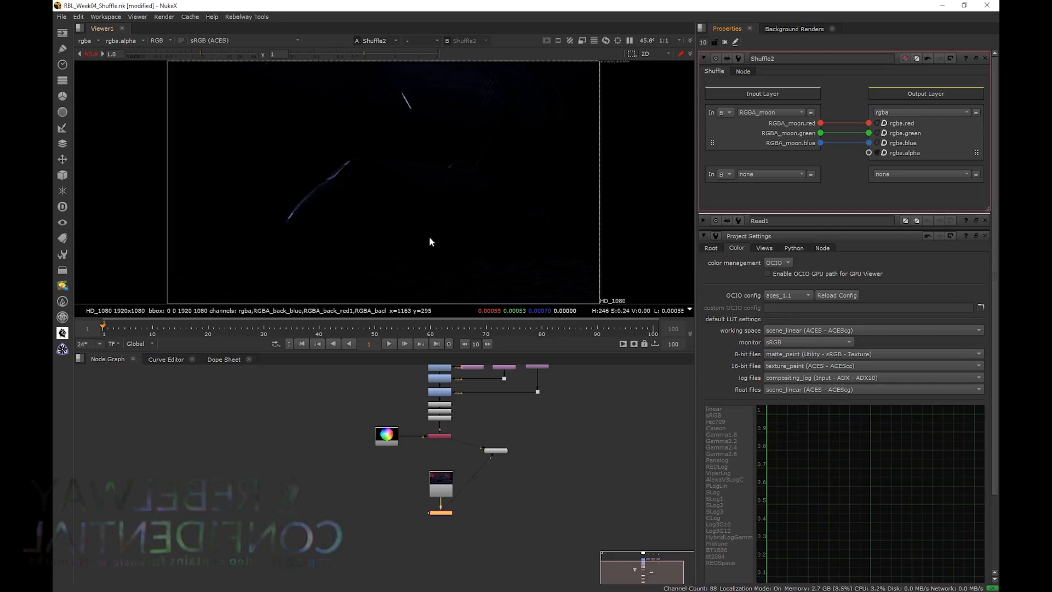
{"action": "key", "text": "a"}
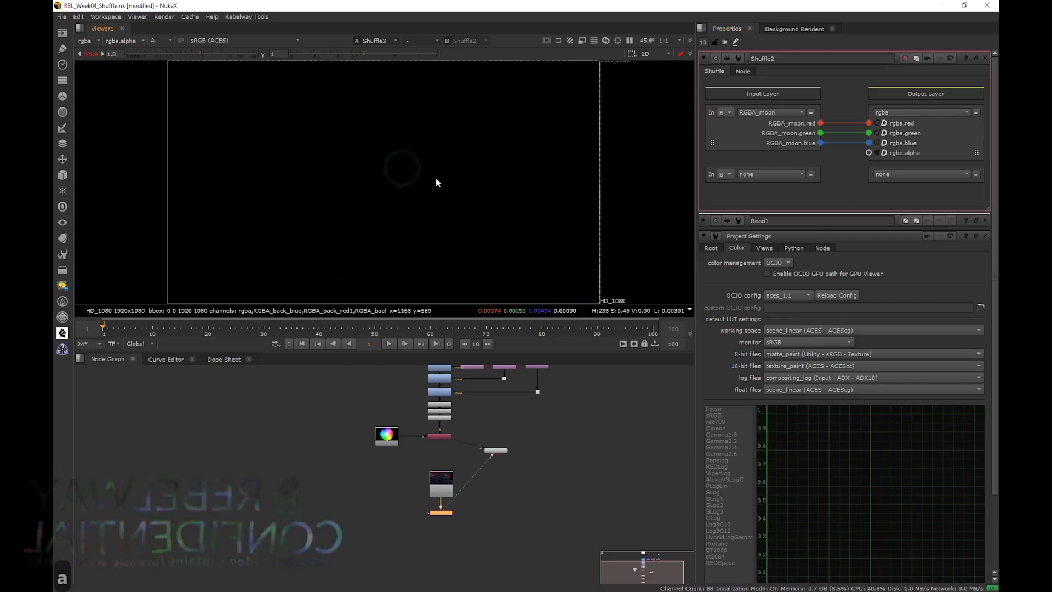
{"action": "key", "text": "a"}
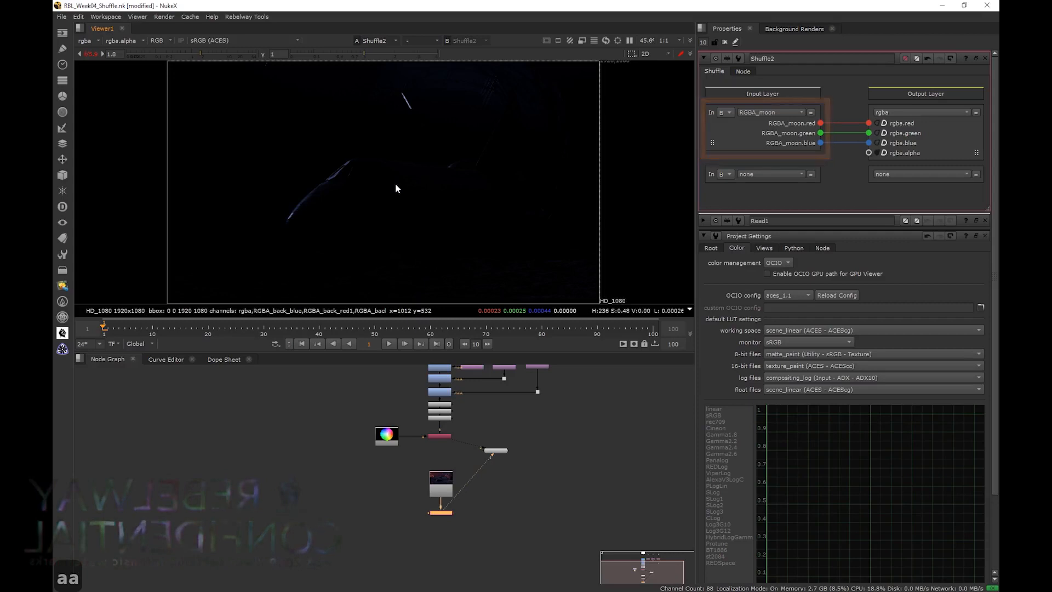
Set the Shuffle's second B input layer to rgba, route its rgba.alpha into the output rgba.alpha, and view the alpha
{"action": "left_click", "coordinate": [761, 176]}
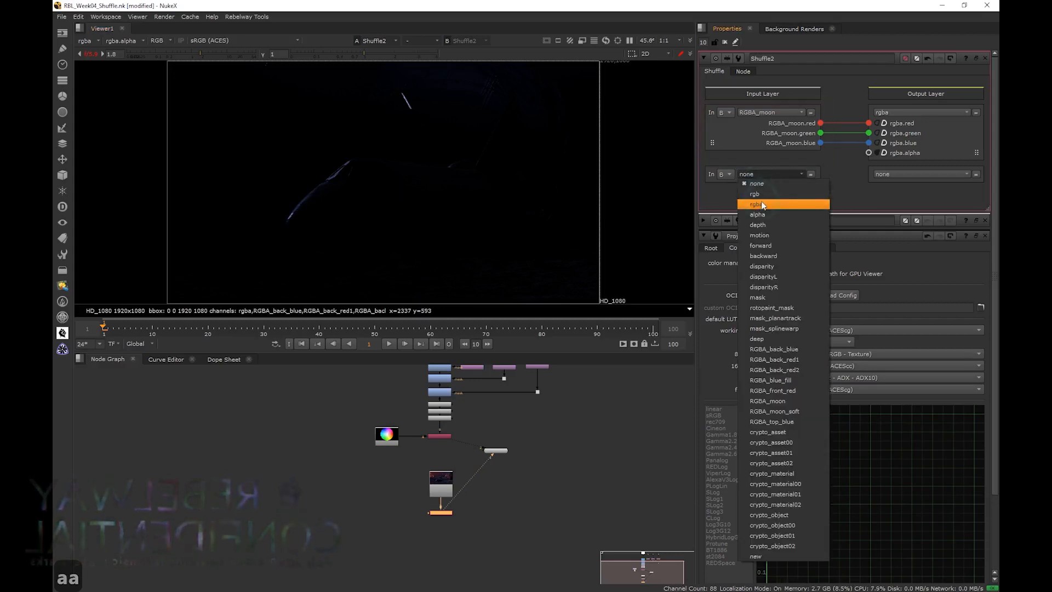
{"action": "left_click", "coordinate": [760, 204]}
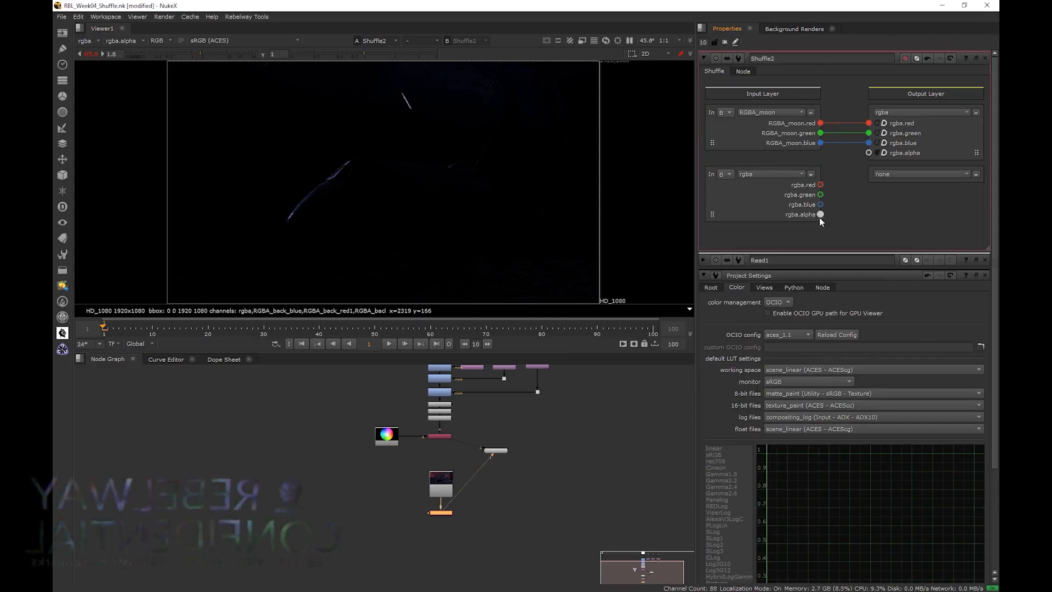
{"action": "left_click_drag", "start_coordinate": [844, 195], "coordinate": [869, 153]}
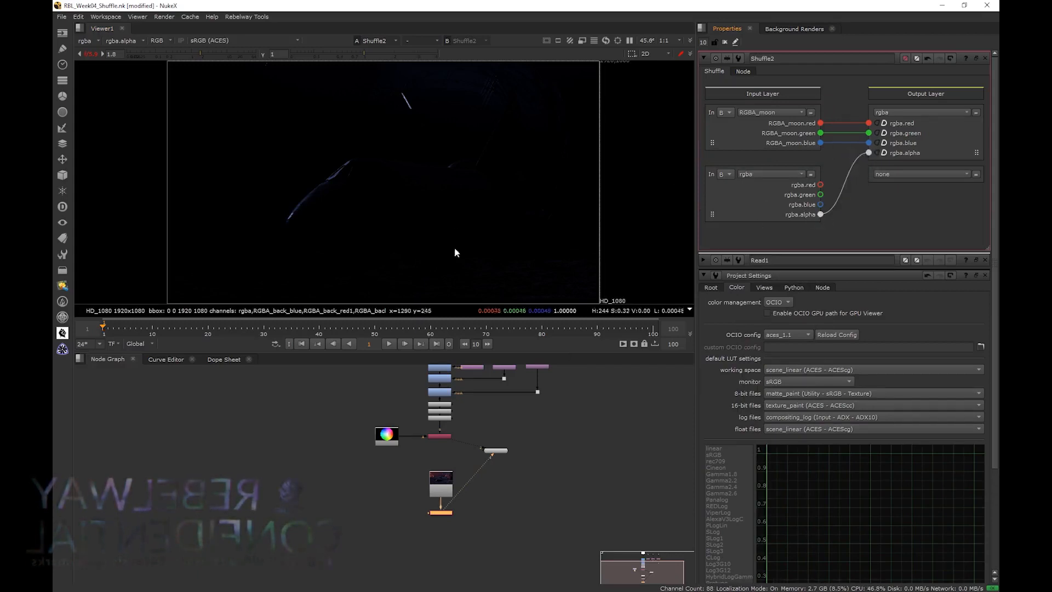
{"action": "key", "text": "a"}
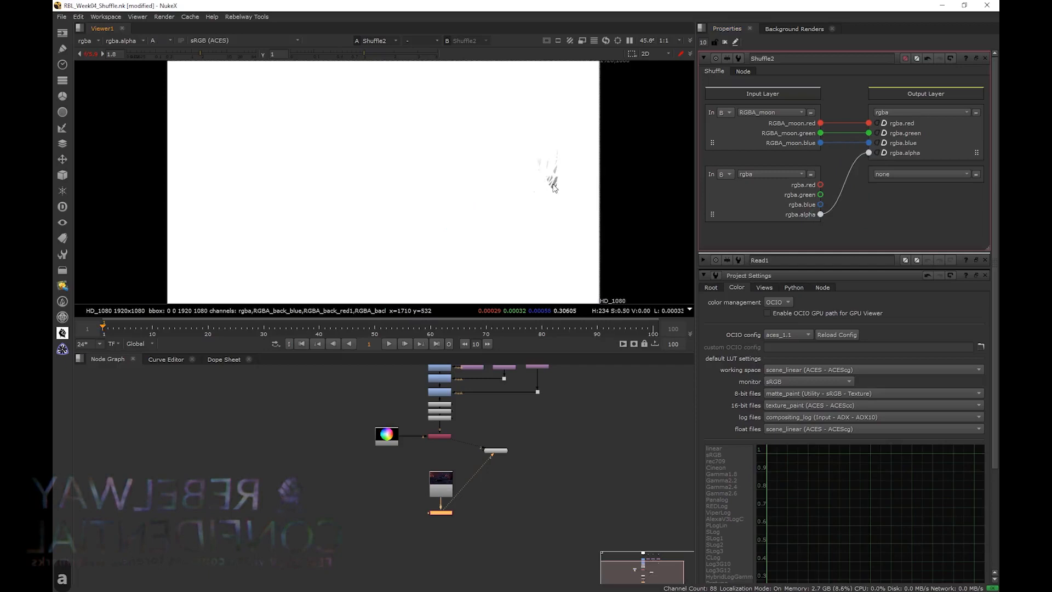
Compare the alpha channel of the light passes Read node with that of its Shuffle
{"action": "left_click", "coordinate": [450, 479]}
{"action": "key", "text": "1"}
{"action": "left_click", "coordinate": [444, 513]}
{"action": "key", "text": "2"}
{"action": "key", "text": "1"}
{"action": "key", "text": "2"}
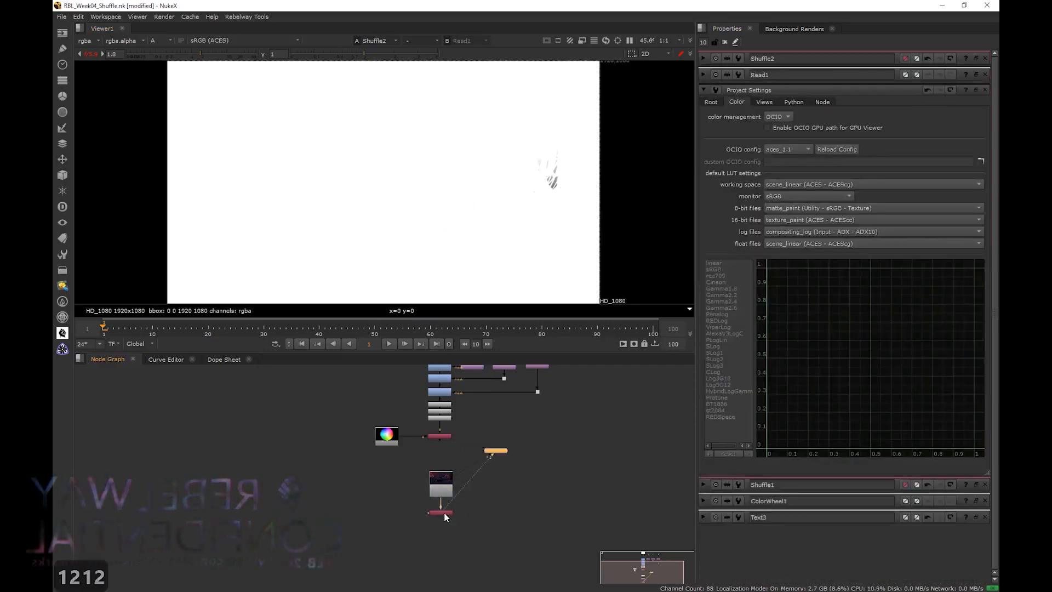
View the light passes Read node in full RGB colour and move its Shuffle node out to the side of it
{"action": "double_click", "coordinate": [444, 513]}
{"action": "key", "text": "a"}
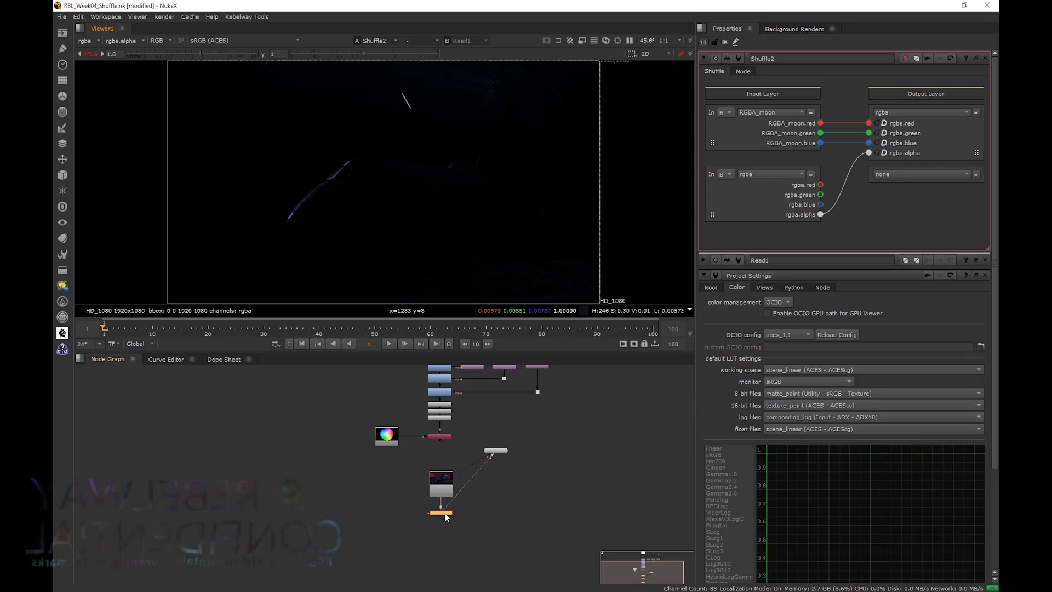
{"action": "left_click", "coordinate": [443, 495]}
{"action": "left_click", "coordinate": [446, 519]}
{"action": "key", "text": "1"}
{"action": "left_click_drag", "start_coordinate": [445, 515], "coordinate": [515, 486]}
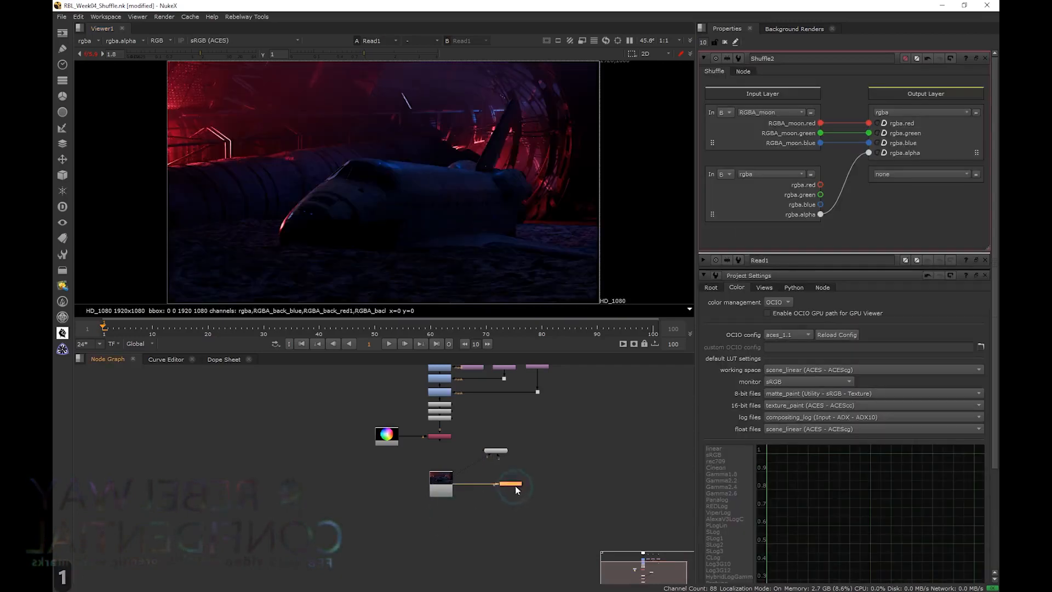
Add a LayerContactSheet node below the light passes Read node, connect it, view its output and show the layer names
{"action": "left_click", "coordinate": [446, 521]}
{"action": "key", "text": "Tab"}
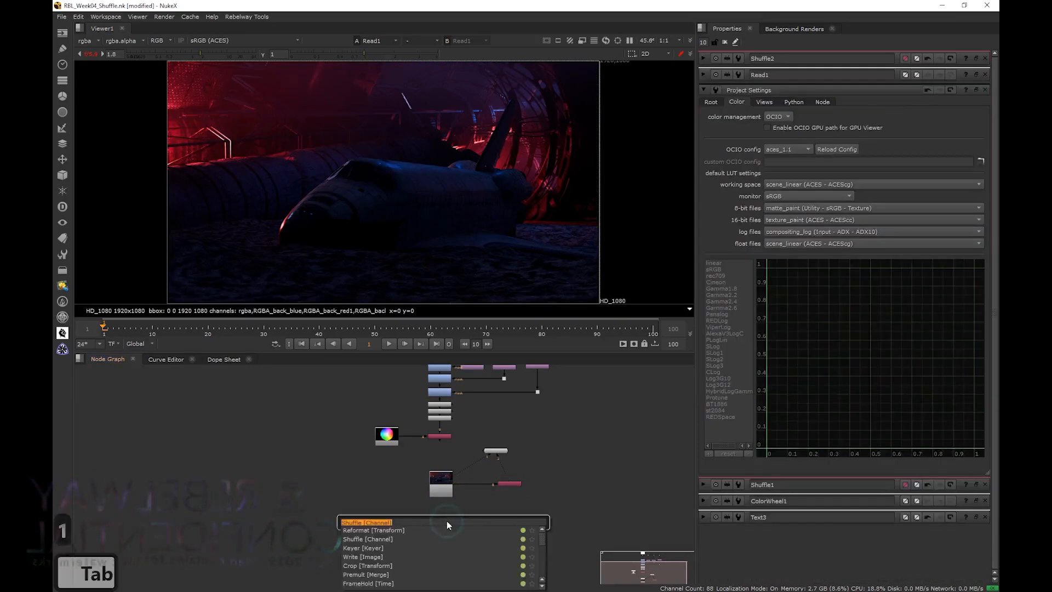
{"action": "type", "text": "layer"}
{"action": "key", "text": "Down"}
{"action": "key", "text": "Return"}
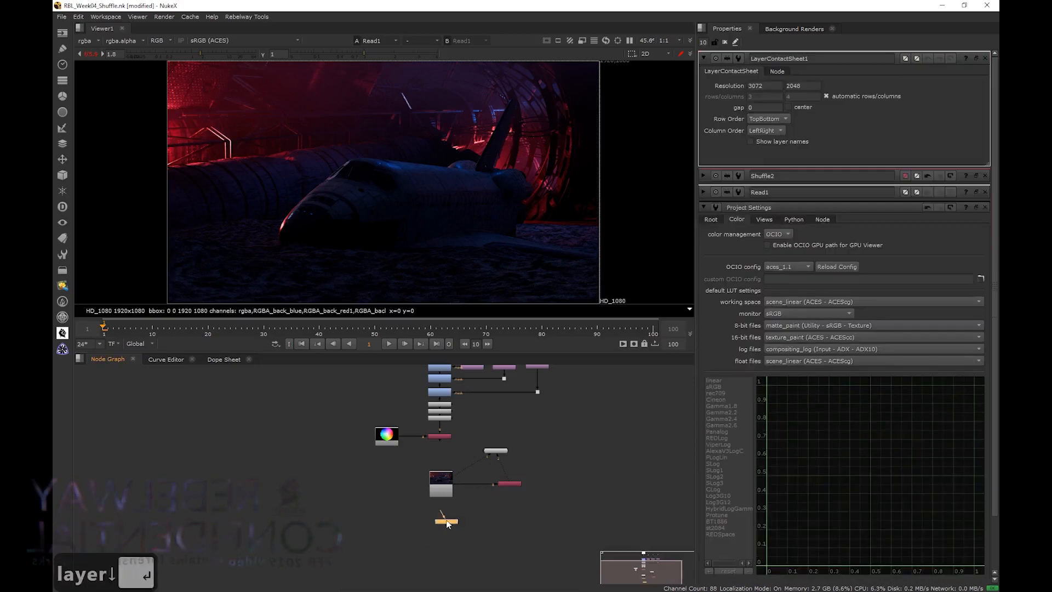
{"action": "mouse_move", "coordinate": [444, 511]}
{"action": "left_mouse_down"}
{"action": "mouse_move", "coordinate": [442, 490]}
{"action": "mouse_move", "coordinate": [448, 524]}
{"action": "left_mouse_up"}
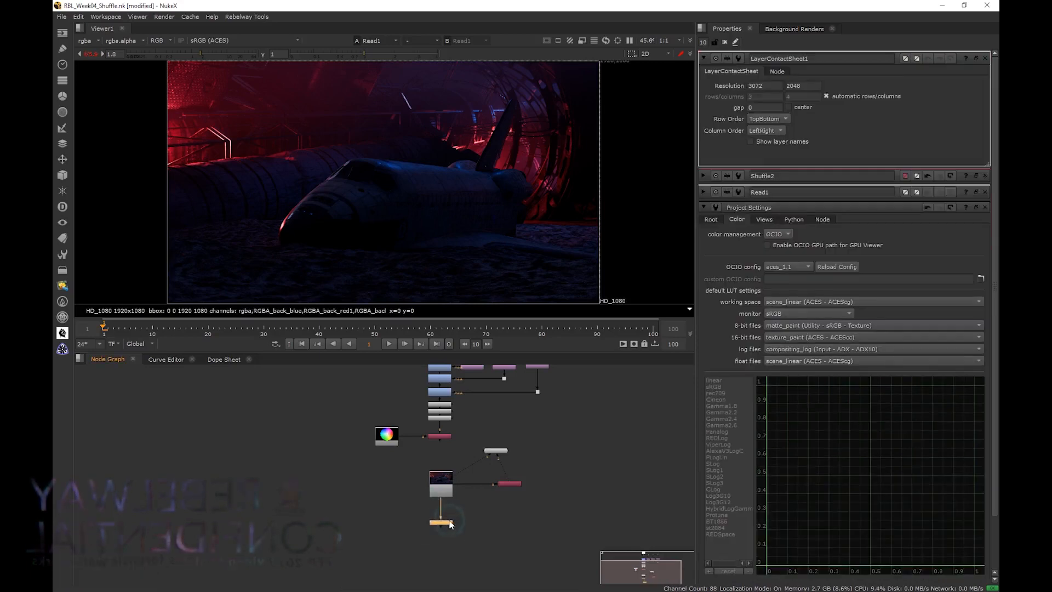
{"action": "key", "text": "1"}
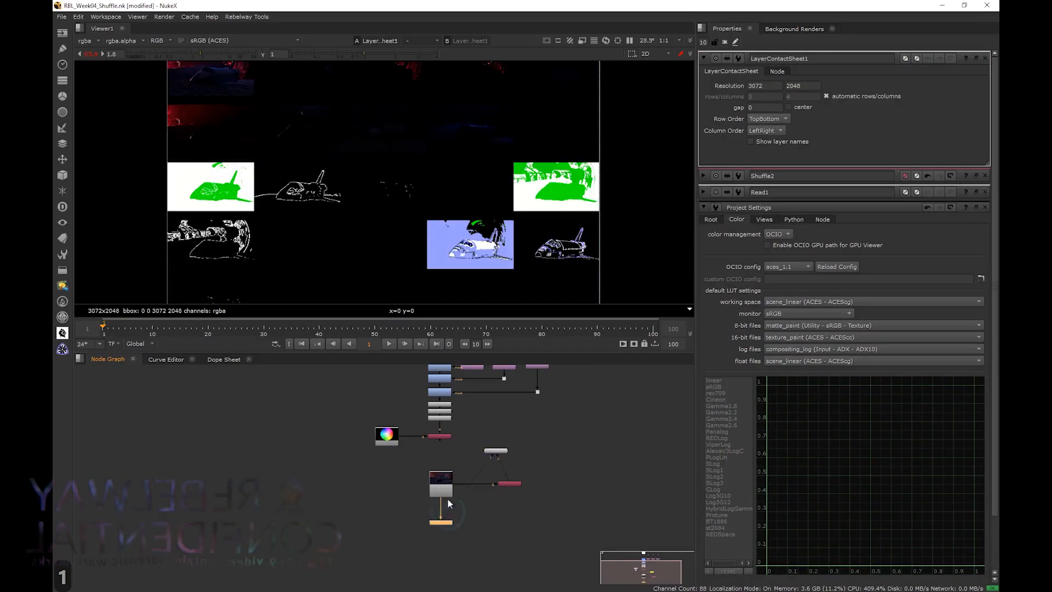
{"action": "left_click", "coordinate": [785, 141]}
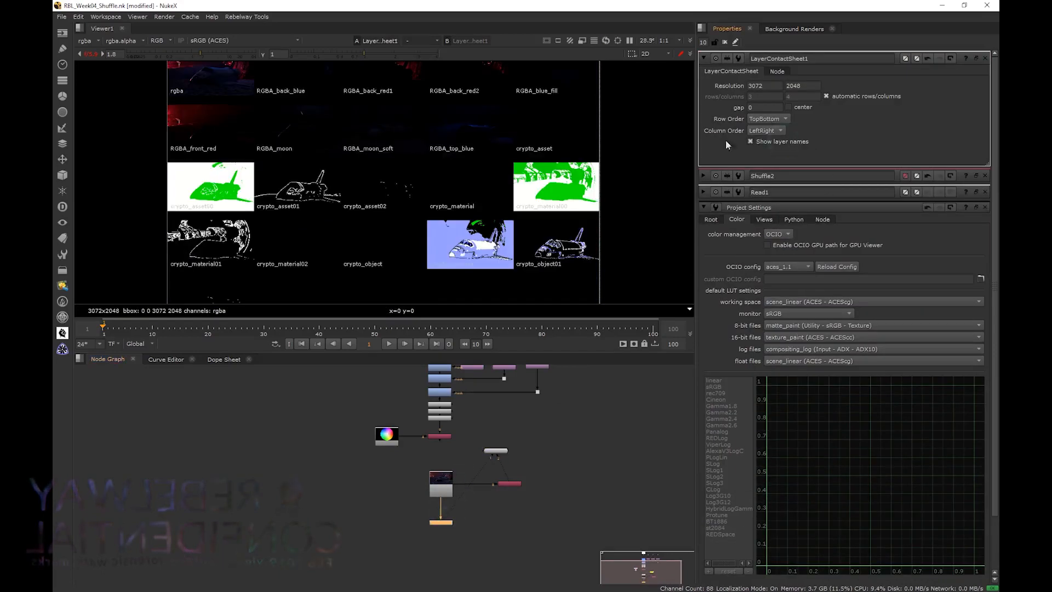
Examine the named light-pass layers in the contact sheet with the viewer gain raised to 8, and reset the gain
{"action": "scroll", "coordinate": [331, 137], "scroll_direction": "up", "scroll_amount": 5}
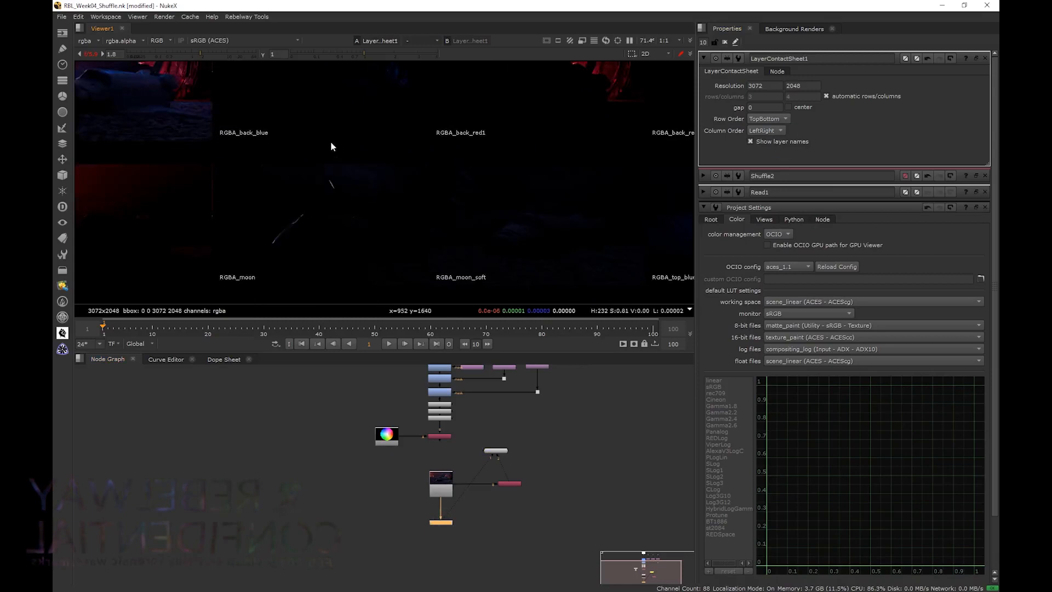
{"action": "middle_click_drag", "start_coordinate": [530, 186], "coordinate": [340, 198]}
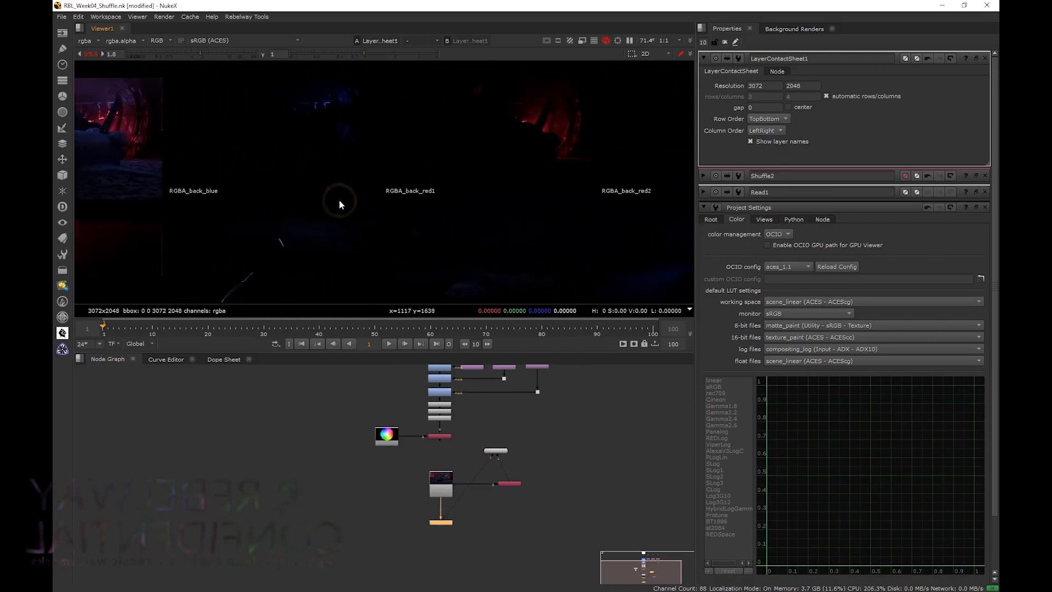
{"action": "middle_click_drag", "start_coordinate": [496, 194], "coordinate": [236, 192]}
{"action": "scroll", "coordinate": [517, 218], "scroll_direction": "down", "scroll_amount": 2}
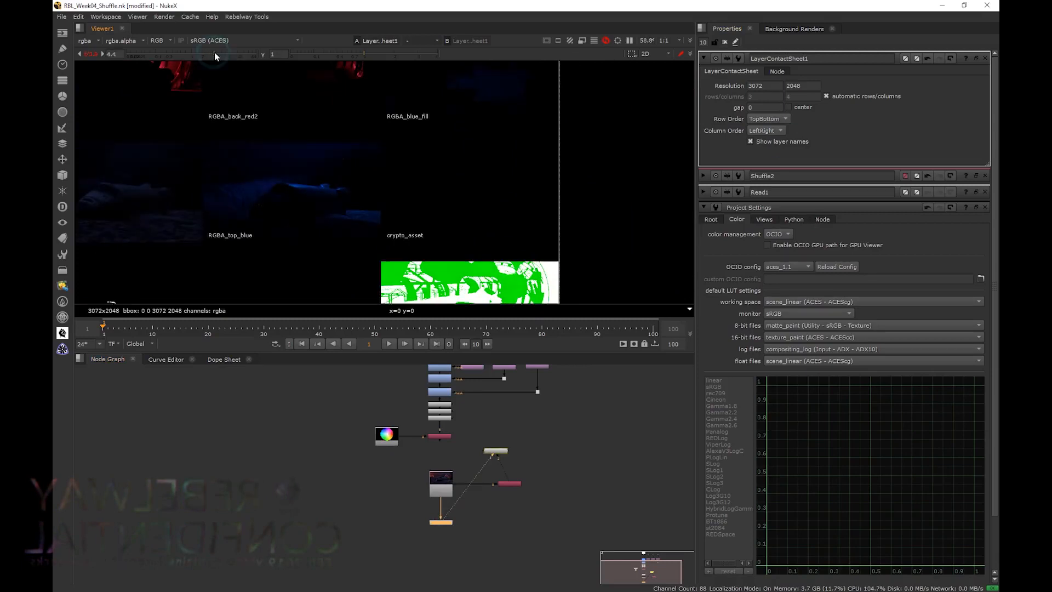
{"action": "middle_click_drag", "start_coordinate": [253, 119], "coordinate": [384, 171]}
{"action": "middle_click_drag", "start_coordinate": [304, 217], "coordinate": [460, 234]}
{"action": "middle_click_drag", "start_coordinate": [312, 238], "coordinate": [412, 236]}
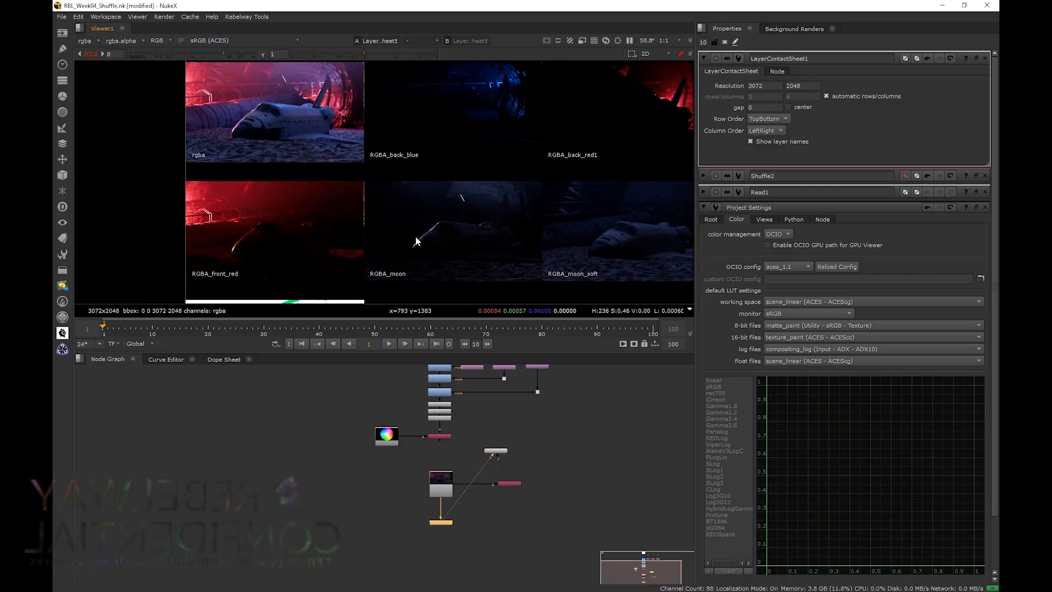
{"action": "middle_click_drag", "start_coordinate": [423, 235], "coordinate": [330, 229]}
{"action": "middle_click_drag", "start_coordinate": [532, 216], "coordinate": [375, 233]}
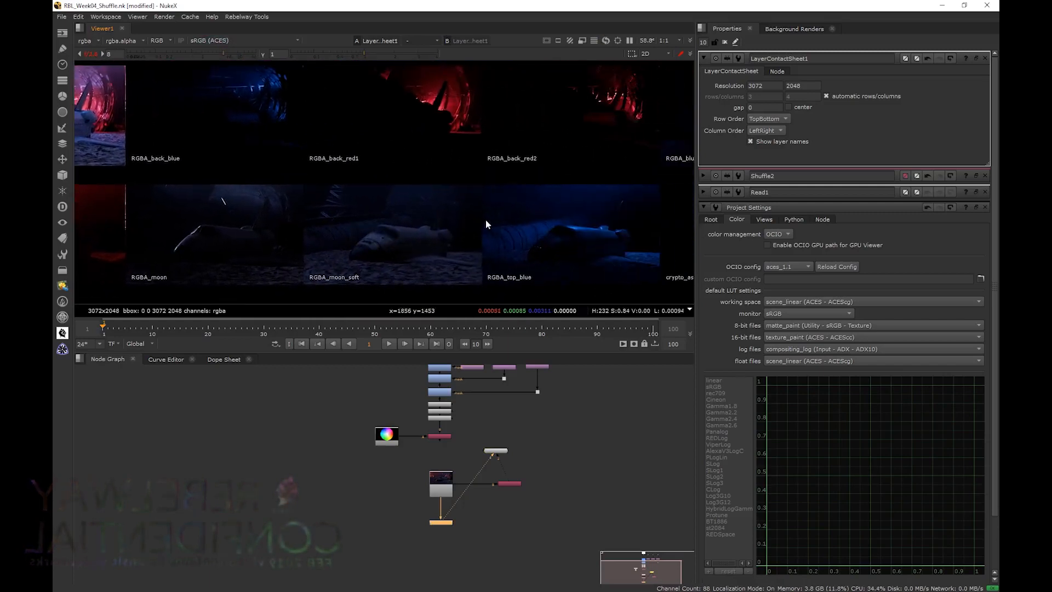
{"action": "scroll", "coordinate": [486, 221], "scroll_direction": "down", "scroll_amount": 1}
{"action": "middle_click_drag", "start_coordinate": [347, 239], "coordinate": [286, 236]}
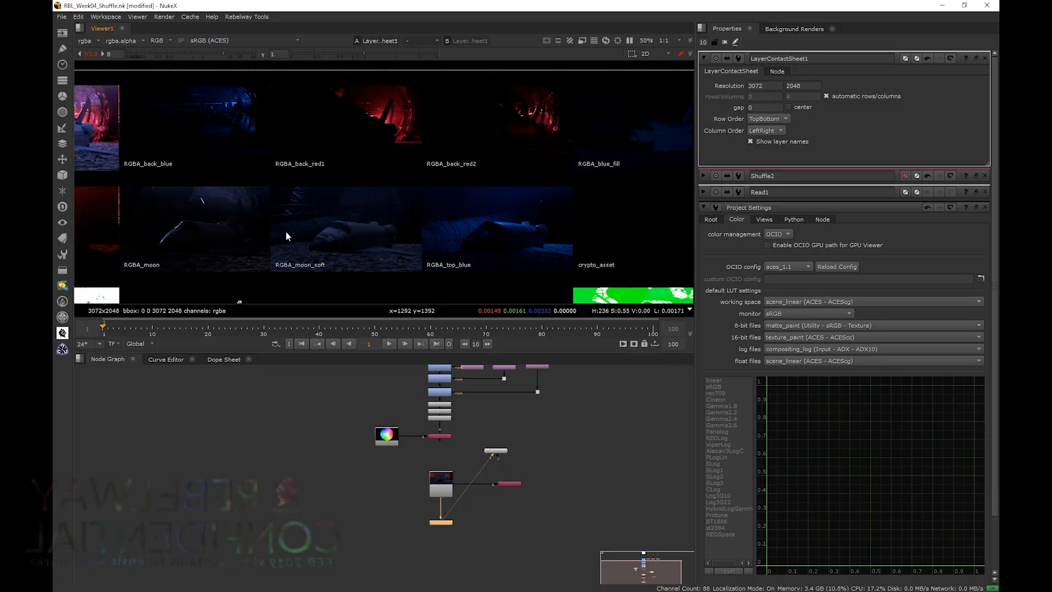
{"action": "middle_click_drag", "start_coordinate": [288, 219], "coordinate": [310, 212]}
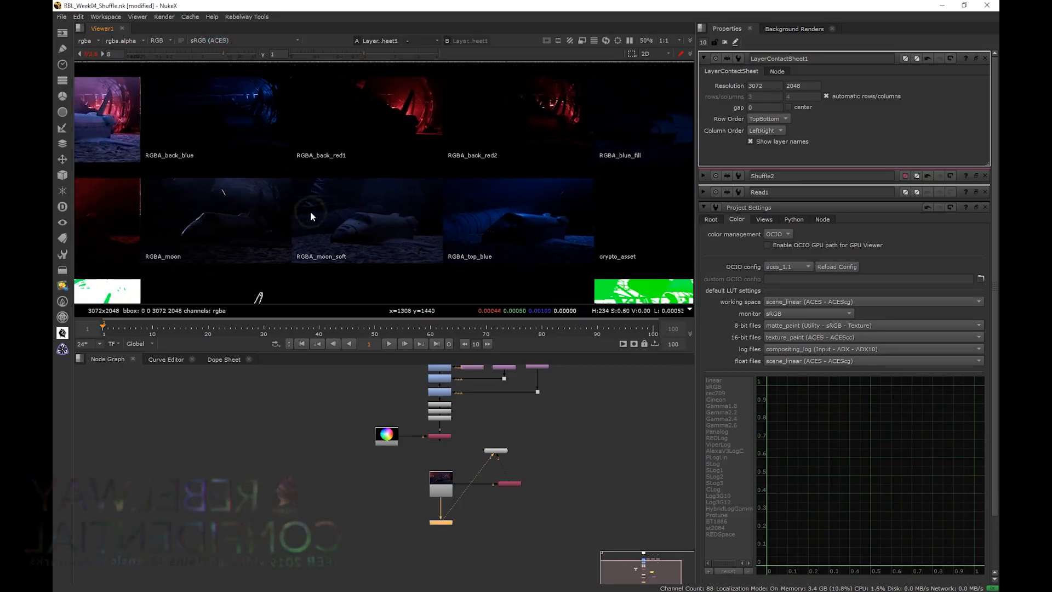
{"action": "left_click", "coordinate": [91, 55]}
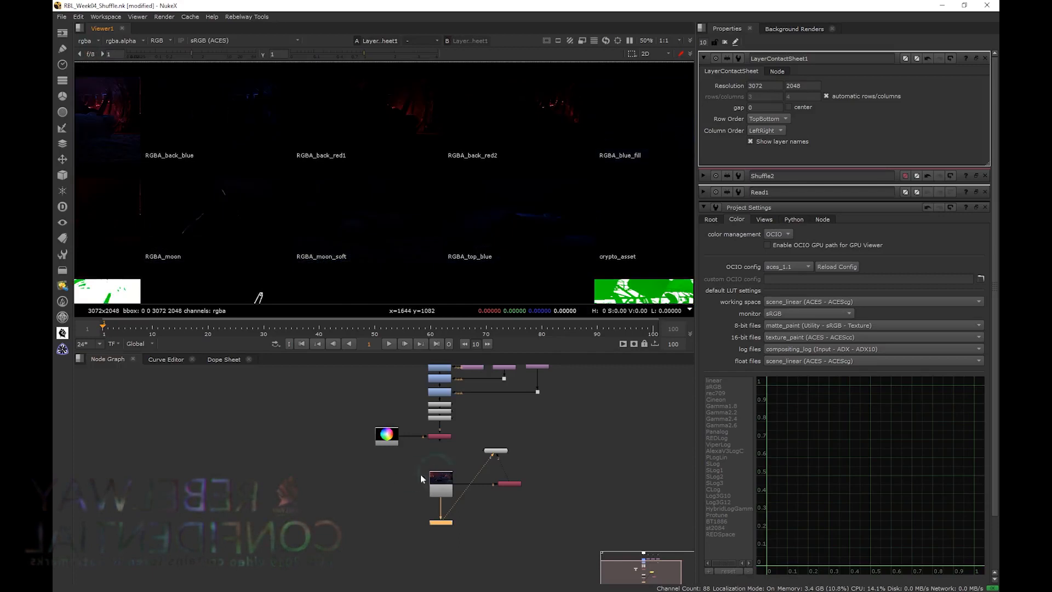
Open the settings of the light passes Shuffle node and view its output, framed in the viewer
{"action": "double_click", "coordinate": [504, 484]}
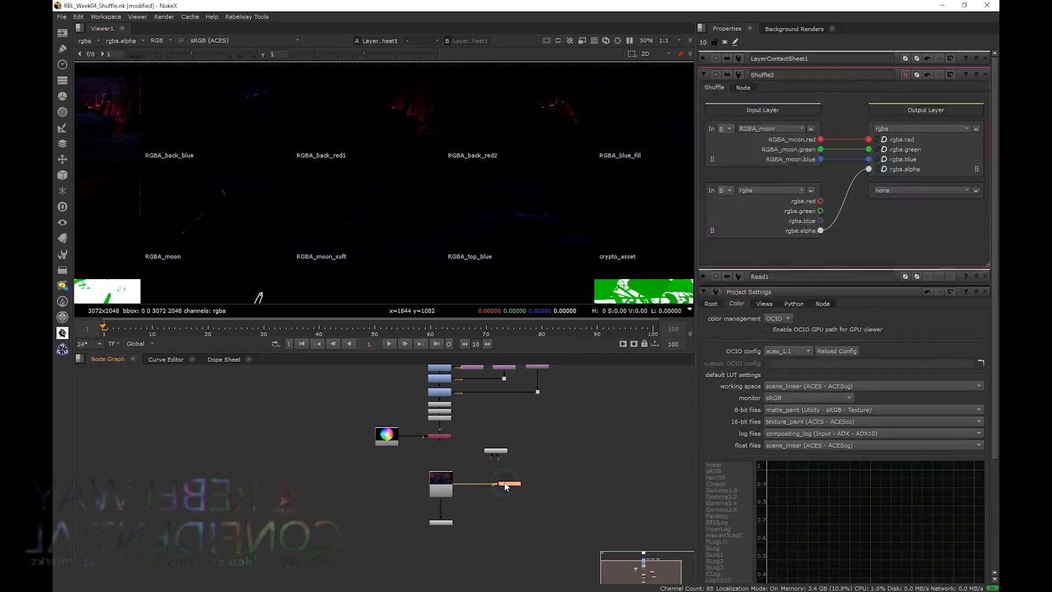
{"action": "key", "text": "1"}
{"action": "double_click", "coordinate": [506, 484]}
{"action": "middle_click", "coordinate": [327, 204]}
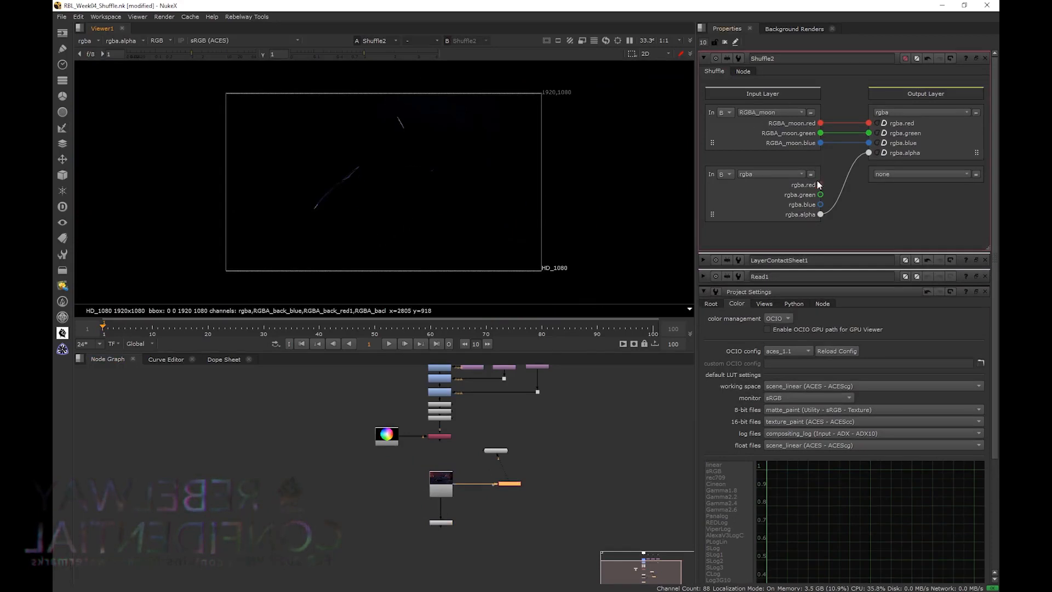